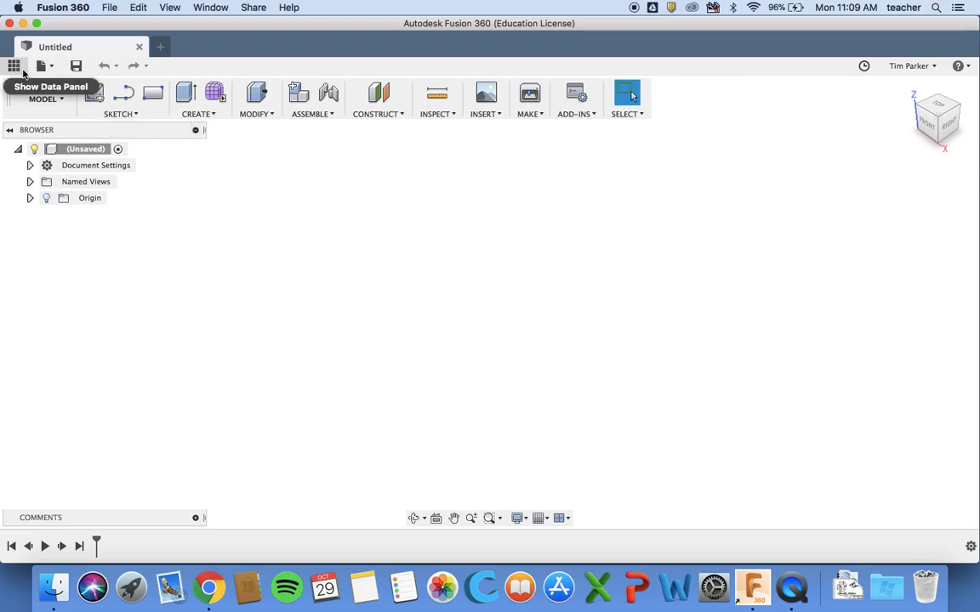
# Step: Create a new project named "Yr 9 Lamp Project" and open it
pyautogui.click(14, 67)
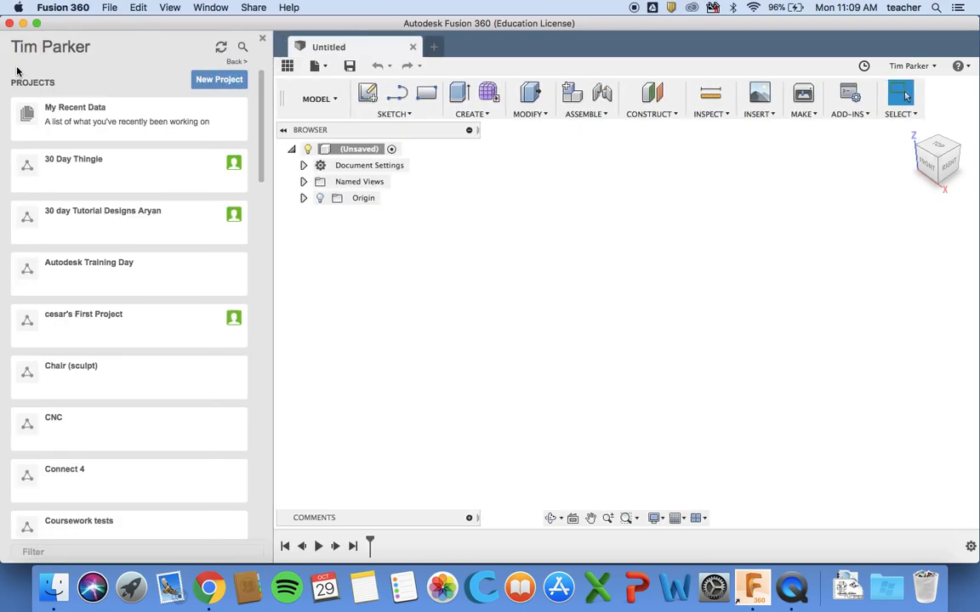
pyautogui.click(219, 80)
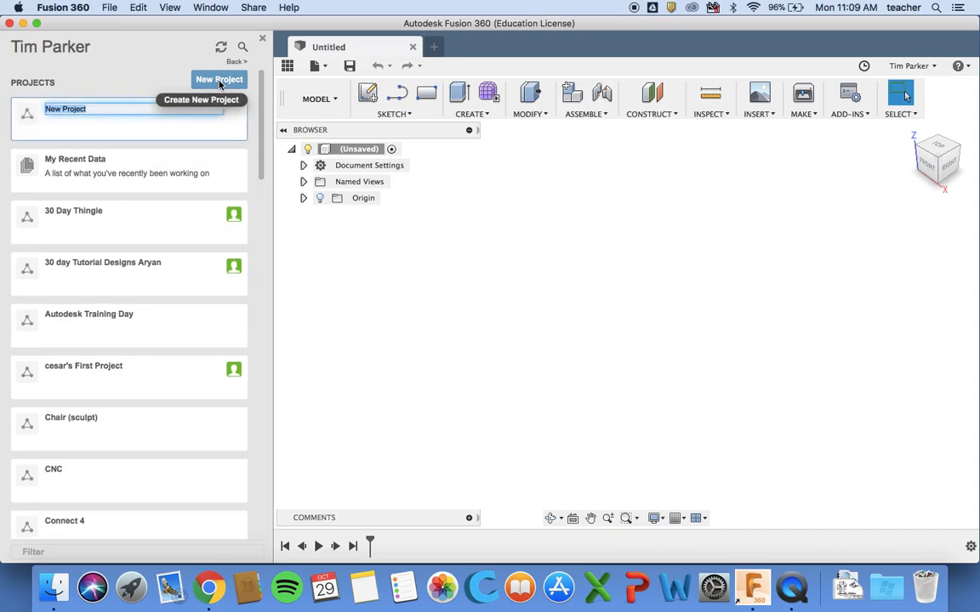
pyautogui.write('Yr 9 Lamp Project')
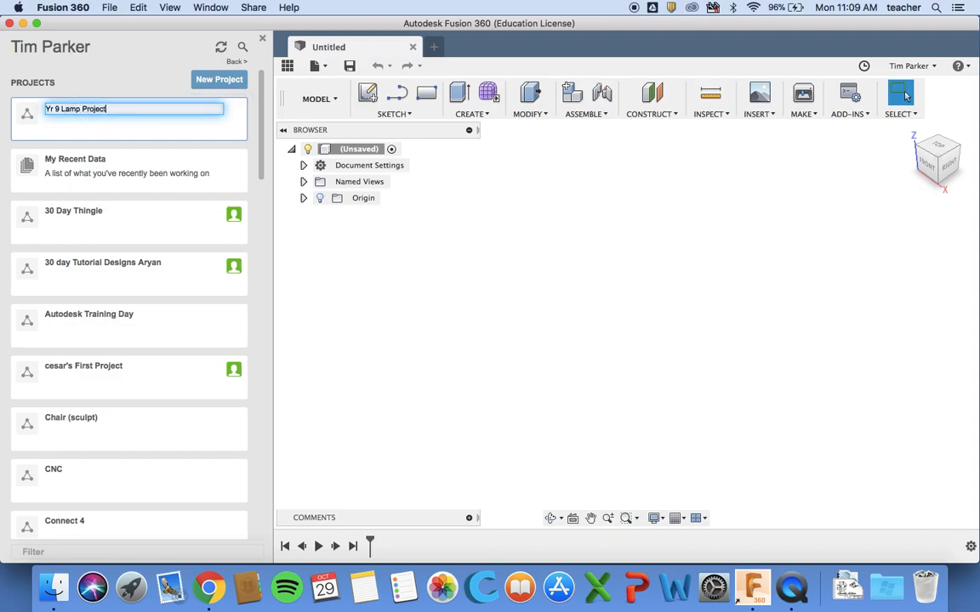
pyautogui.press('Return')
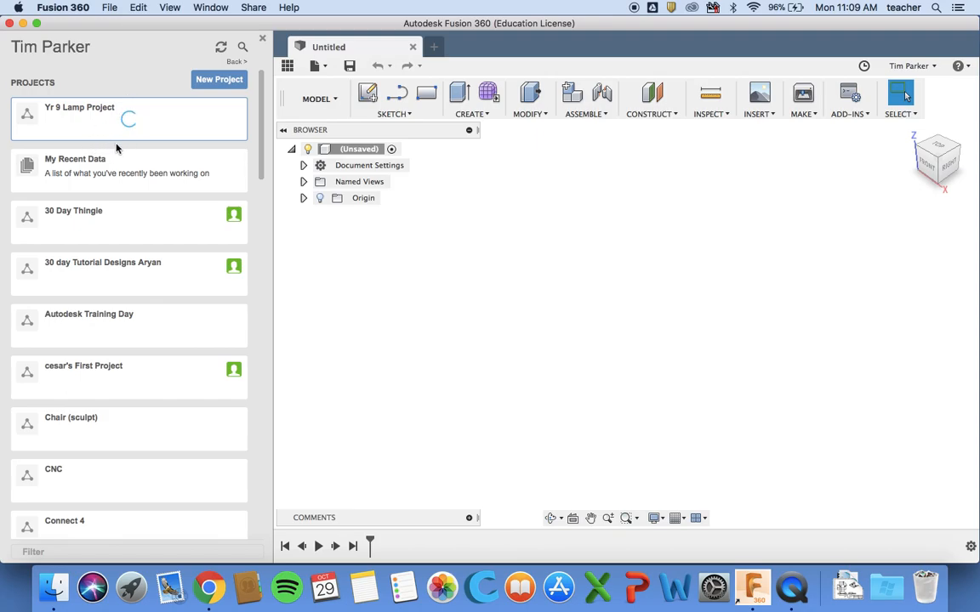
pyautogui.scroll(-15, 117, 149)
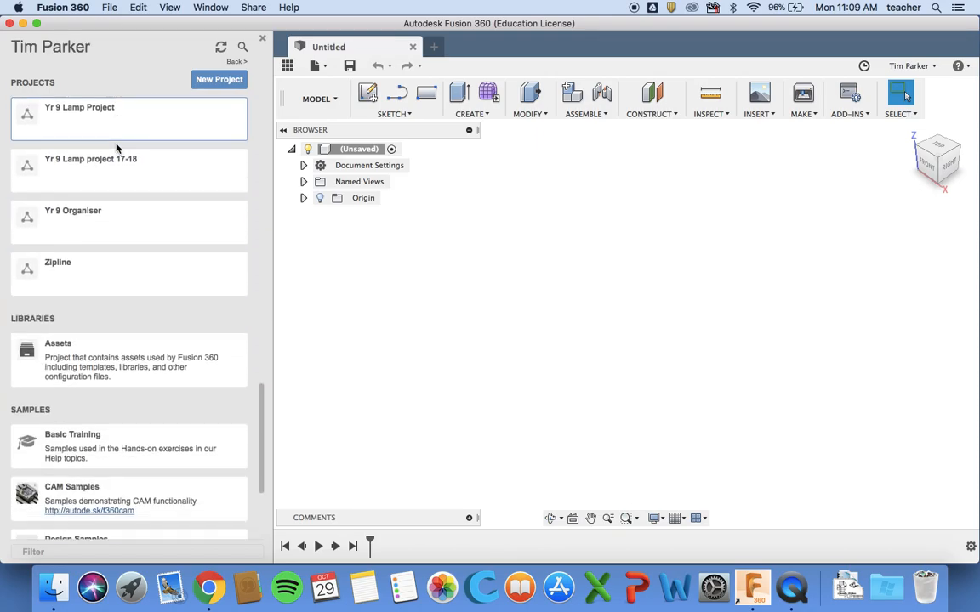
pyautogui.click(109, 120)
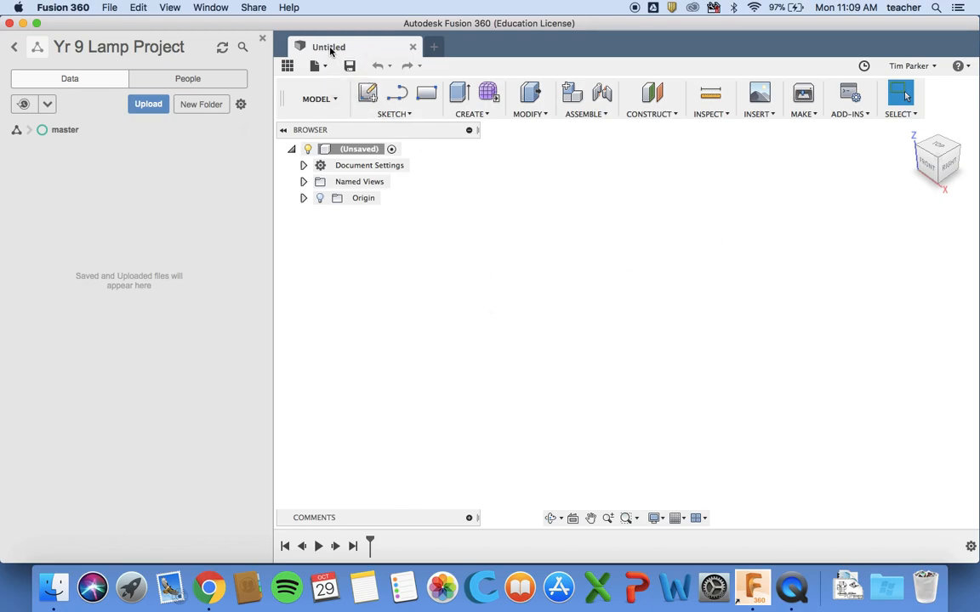
# Step: Save the untitled design as "Lamp Assembly" in the Yr 9 Lamp Project
pyautogui.click(350, 67)
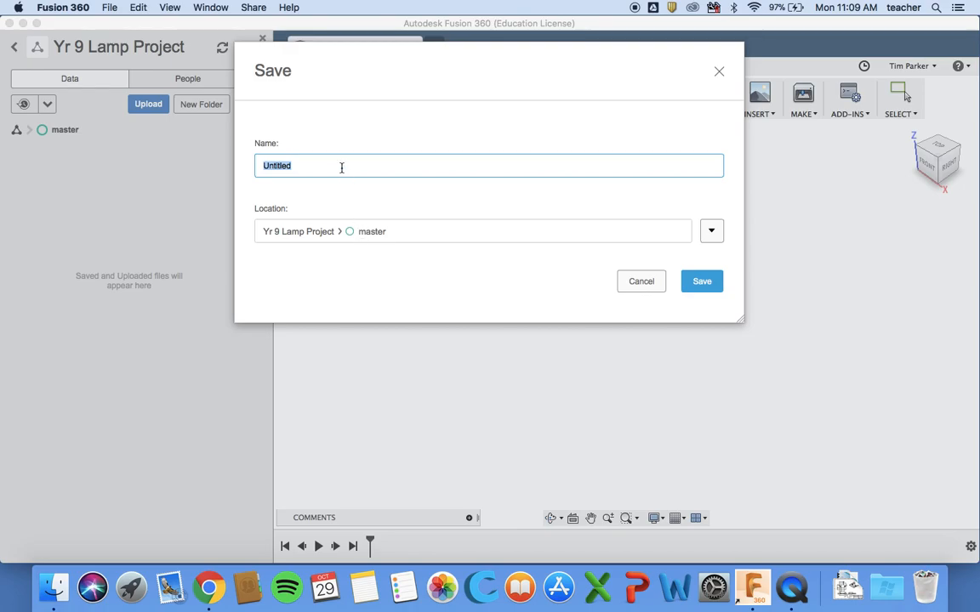
pyautogui.write('Lamp Assembly')
pyautogui.click(700, 282)
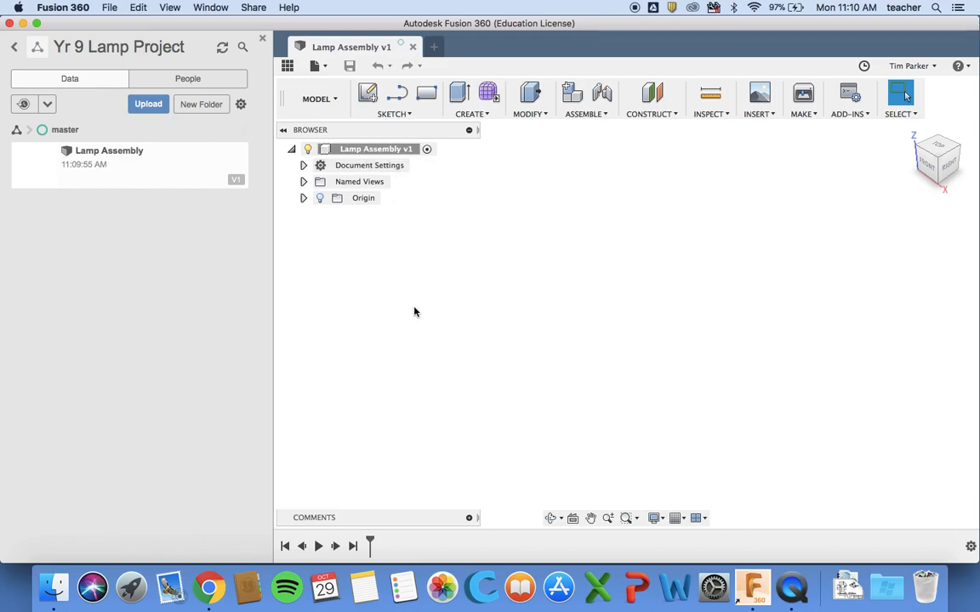
# Step: Check the rod's working drawing in the browser, and create an empty, activated component named "Brass Rod" in the Lamp Assembly
pyautogui.click(389, 151)
pyautogui.hotkey('ctrl', 'Right')
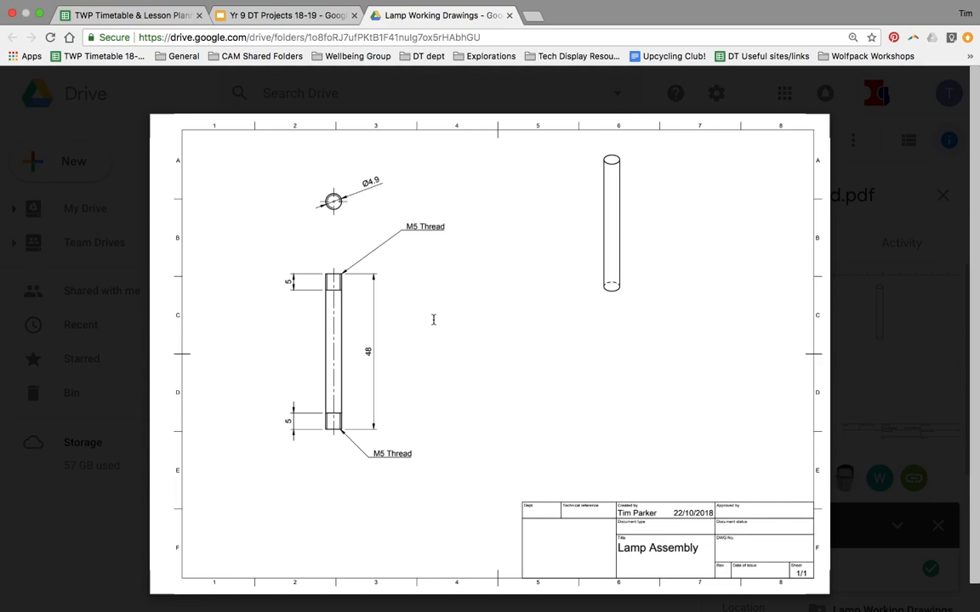
pyautogui.hotkey('ctrl', 'Left')
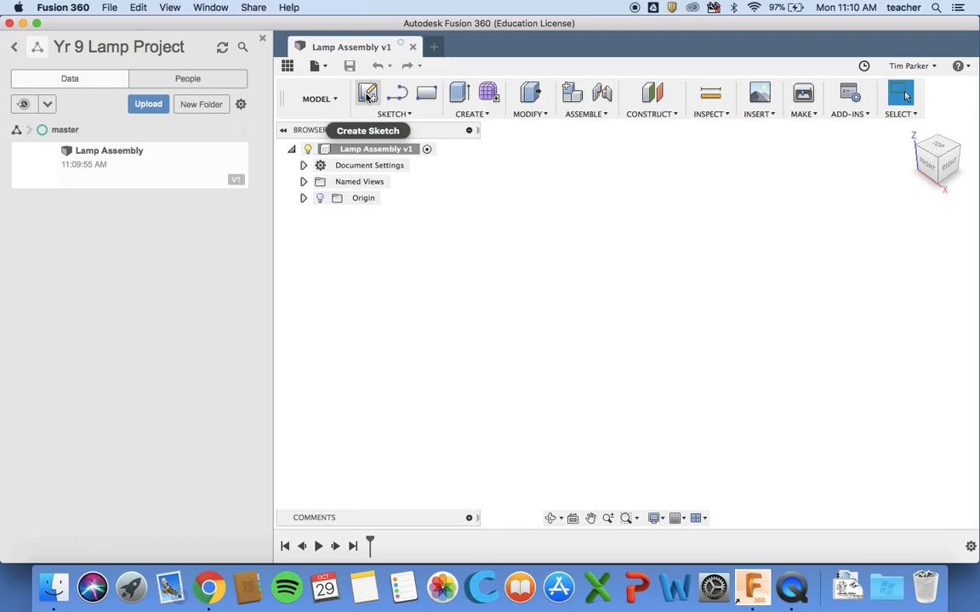
pyautogui.click(572, 97)
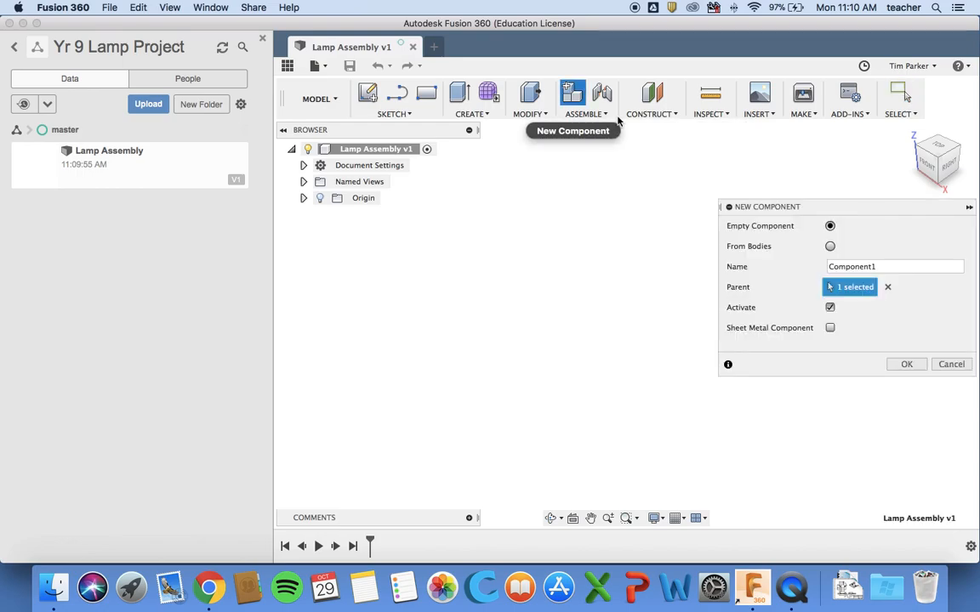
pyautogui.click(873, 266)
pyautogui.doubleClick(873, 266)
pyautogui.write('Br')
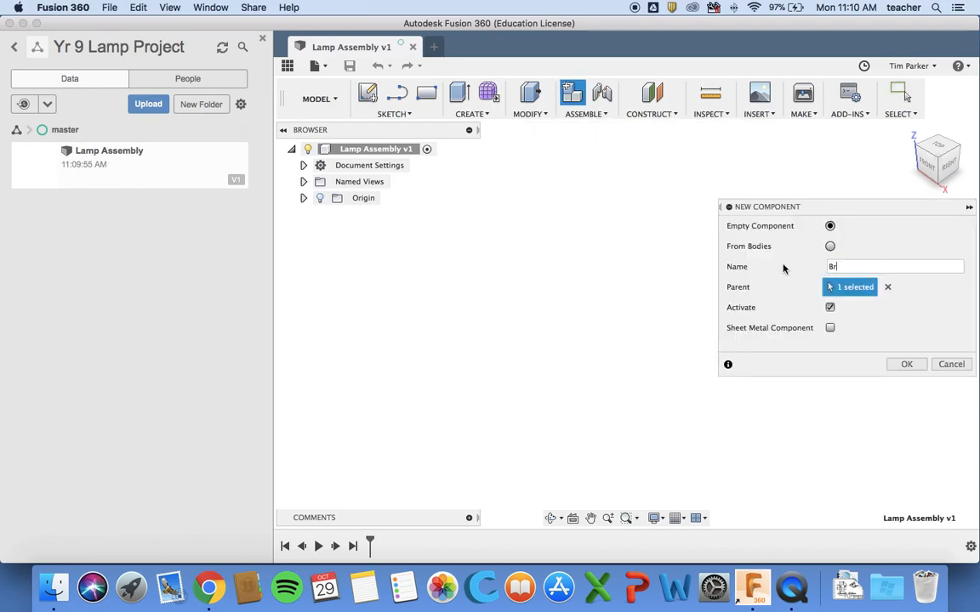
pyautogui.write('ass Rod')
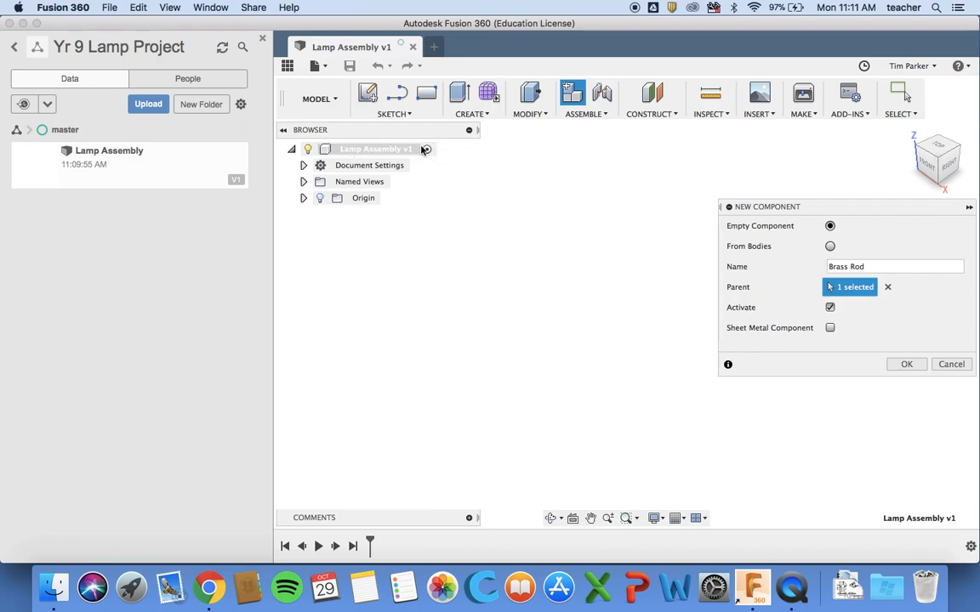
pyautogui.click(875, 267)
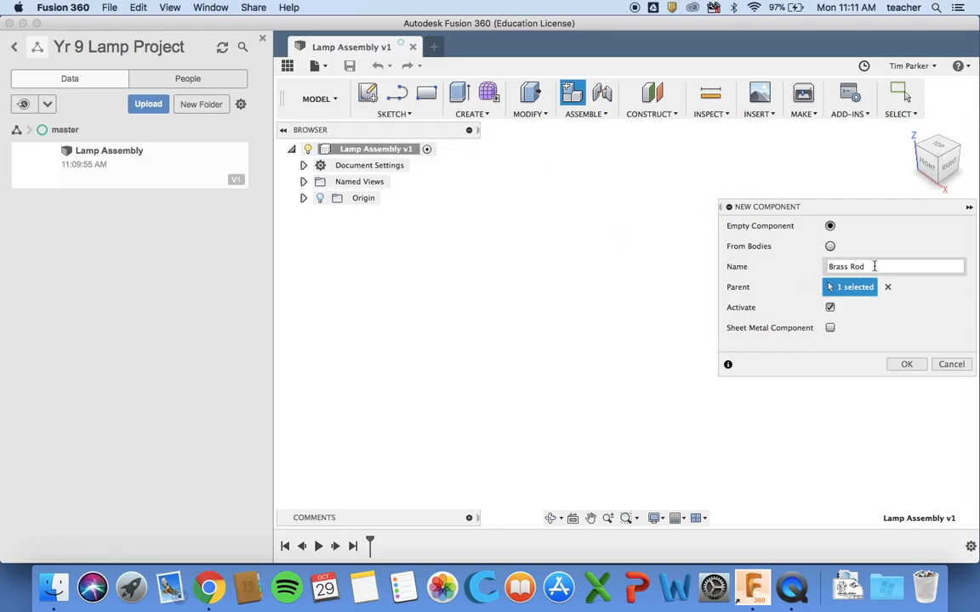
pyautogui.click(907, 365)
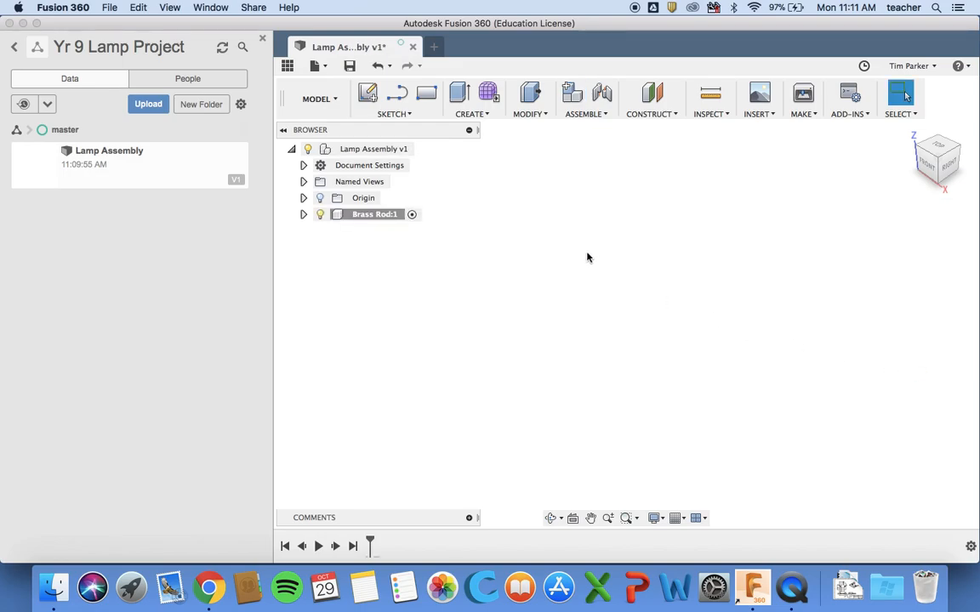
# Step: Sketch a 5 mm diameter circle centred on the origin on the horizontal plane, hide the data panel and finish the sketch
pyautogui.click(368, 95)
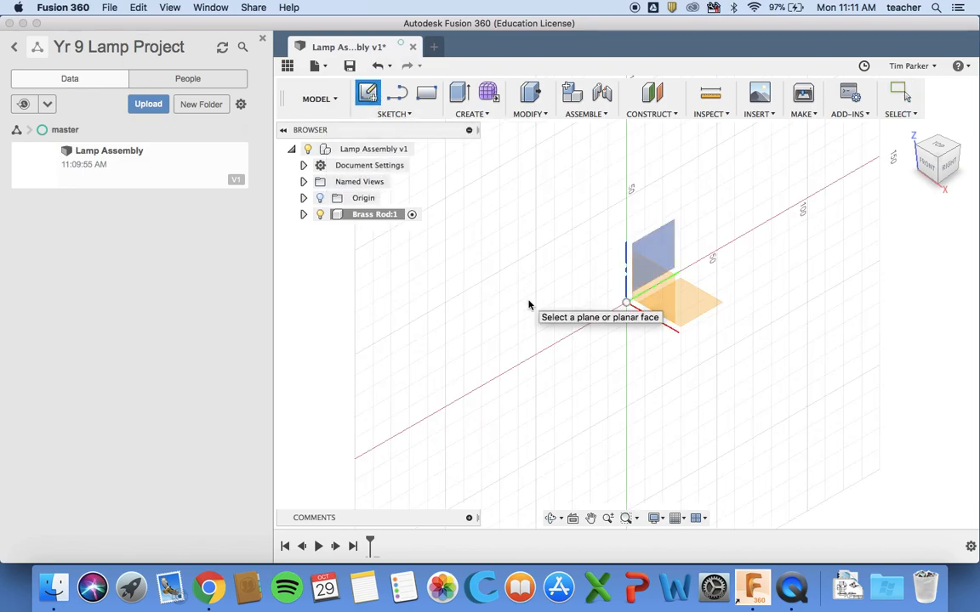
pyautogui.click(687, 304)
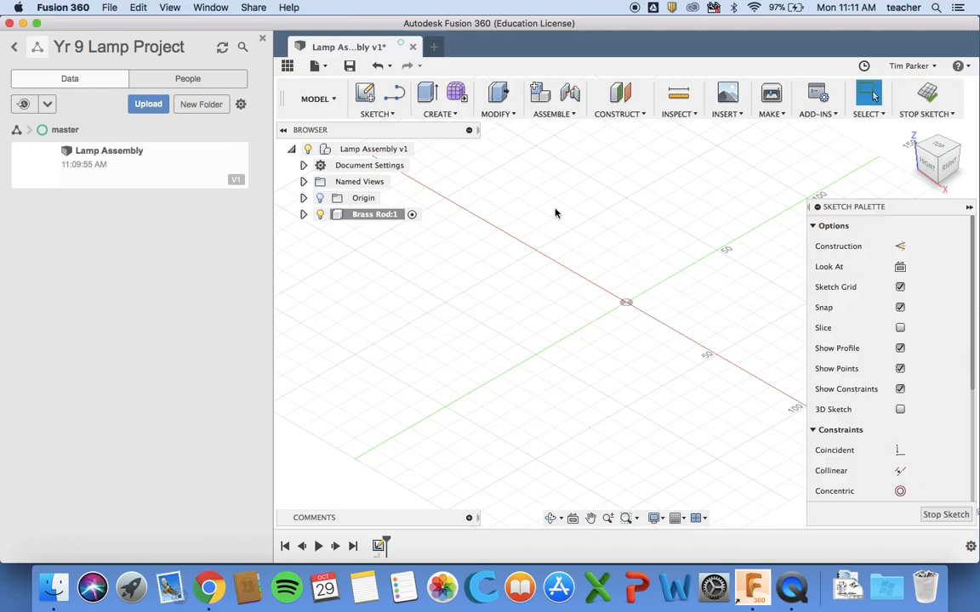
pyautogui.click(383, 113)
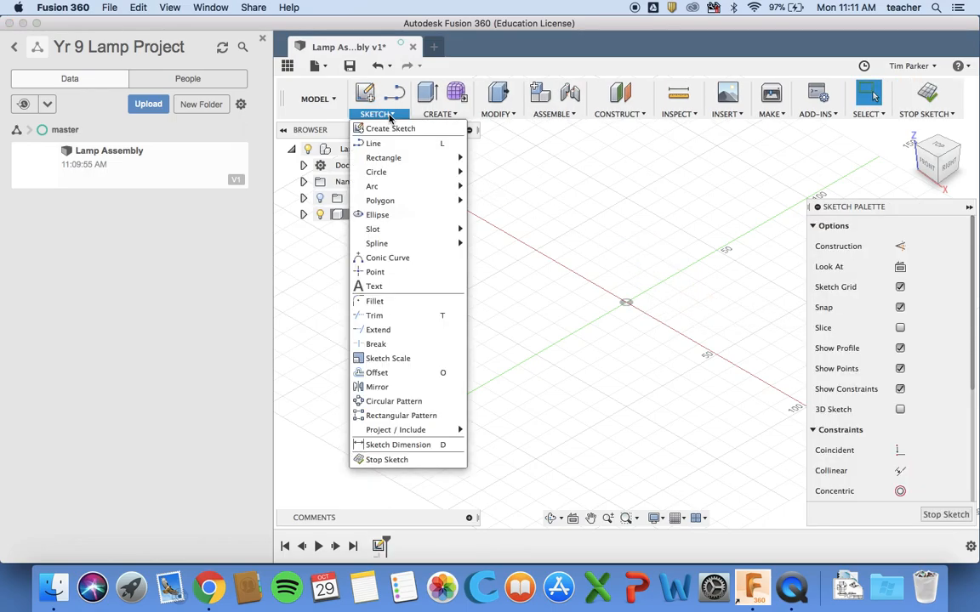
pyautogui.moveTo(379, 172)
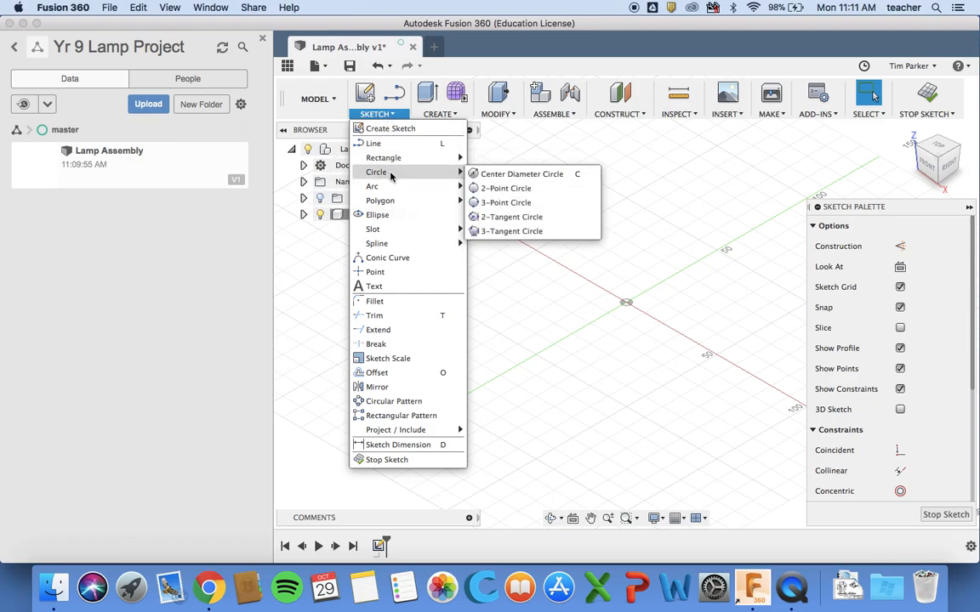
pyautogui.click(513, 174)
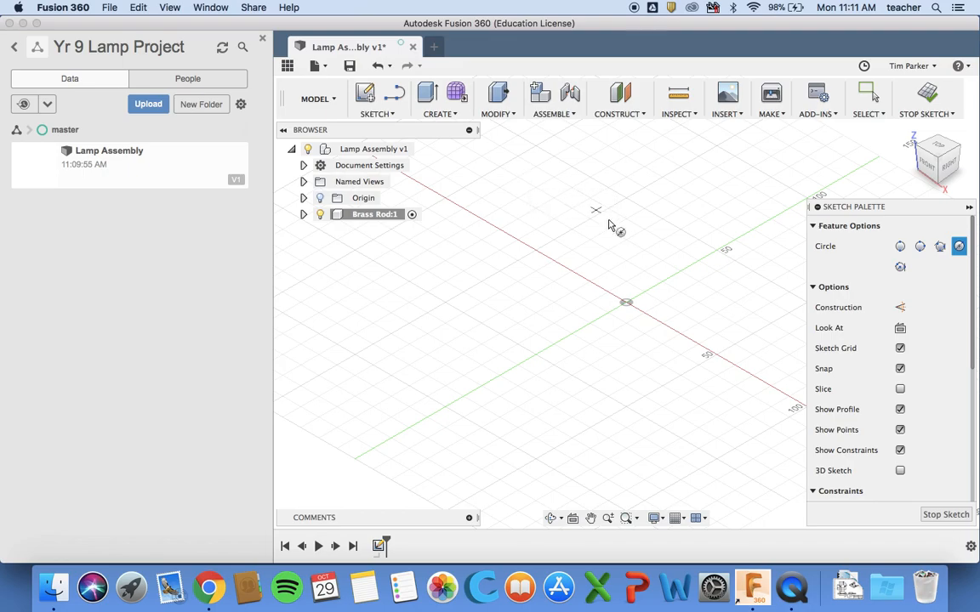
pyautogui.click(626, 304)
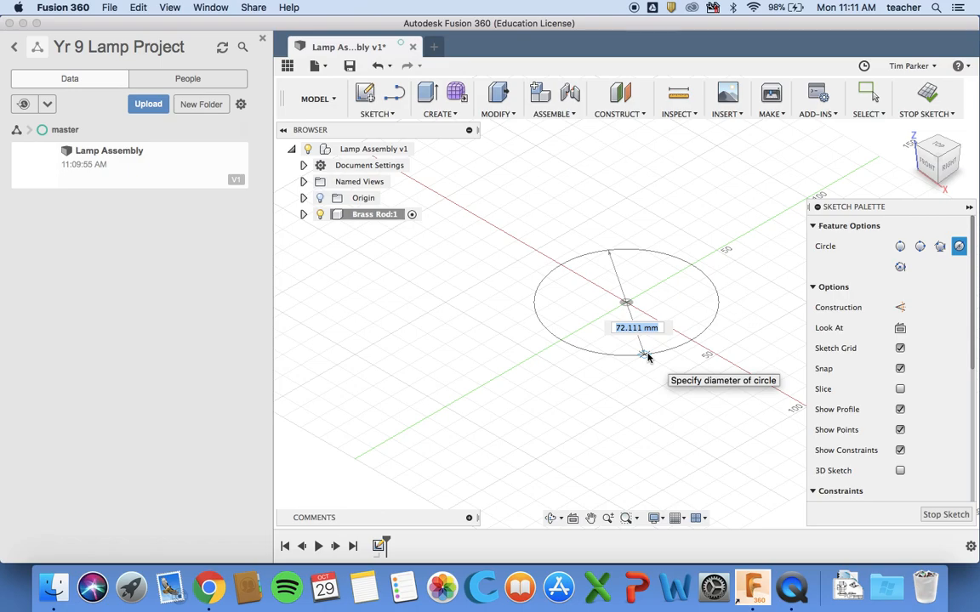
pyautogui.write('5')
pyautogui.press('Tab')
pyautogui.scroll(4, 648, 358)
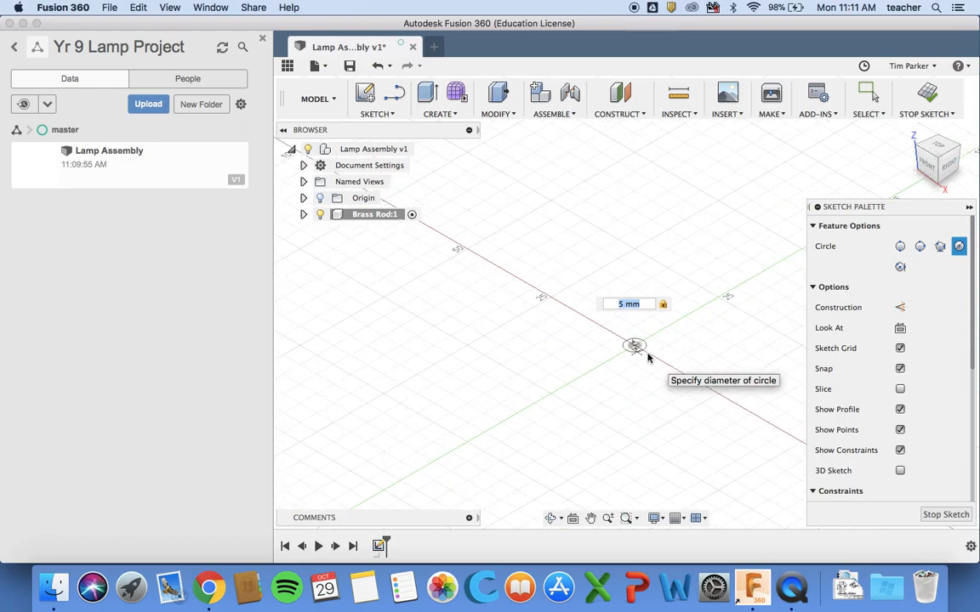
pyautogui.scroll(3, 648, 358)
pyautogui.hscroll(4, 648, 358)
pyautogui.scroll(-3, 648, 358)
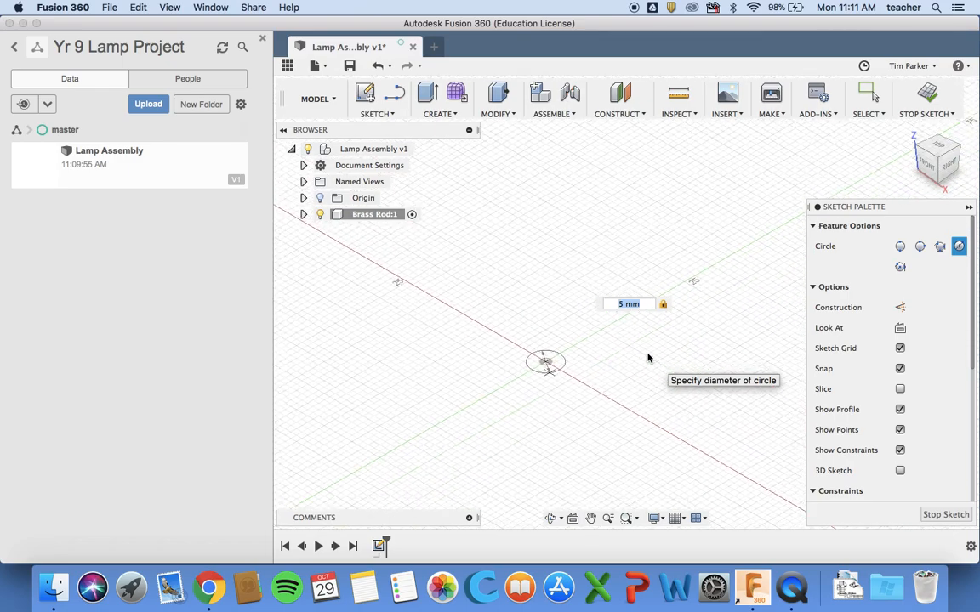
pyautogui.scroll(1, 648, 358)
pyautogui.click(494, 402)
pyautogui.click(263, 40)
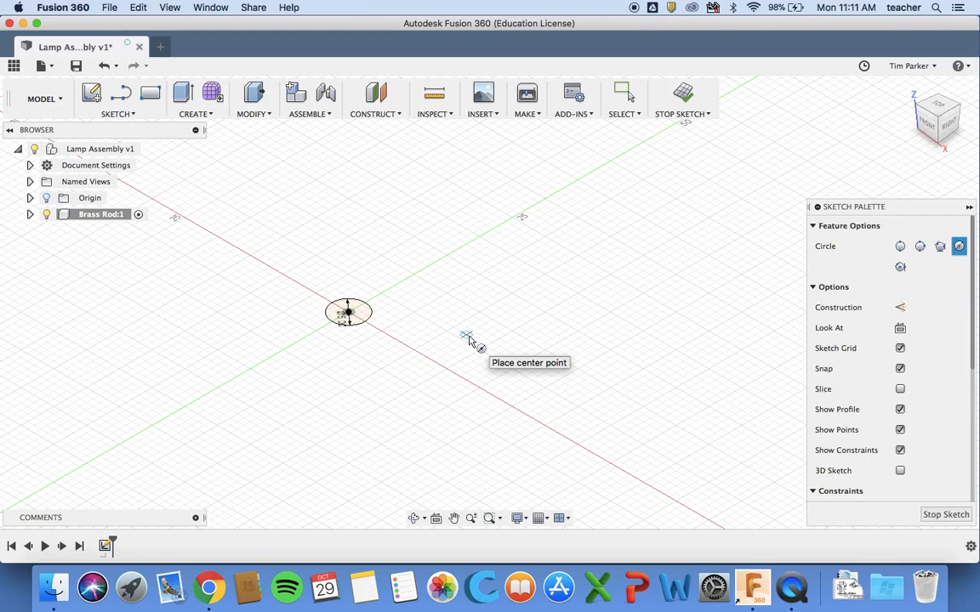
pyautogui.click(681, 98)
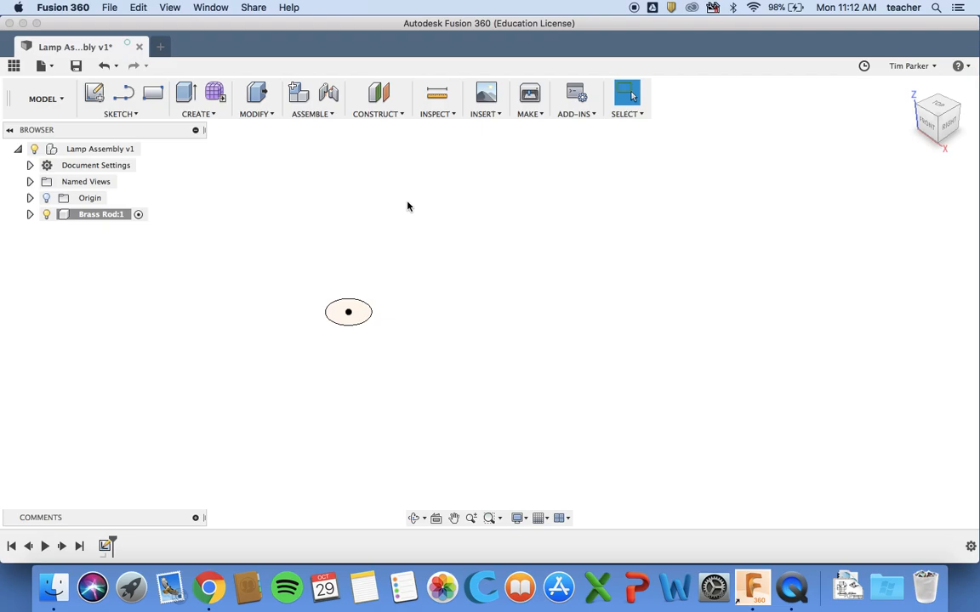
# Step: Extrude the circle profile 48 mm upward with direction One Side as a new body, checking the length against the working drawing
pyautogui.click(360, 314)
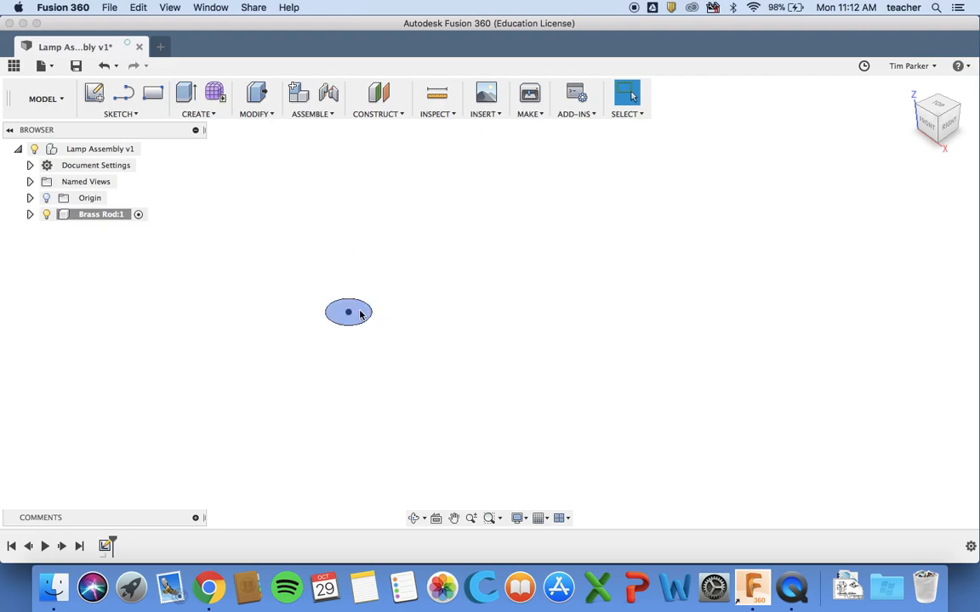
pyautogui.click(271, 115)
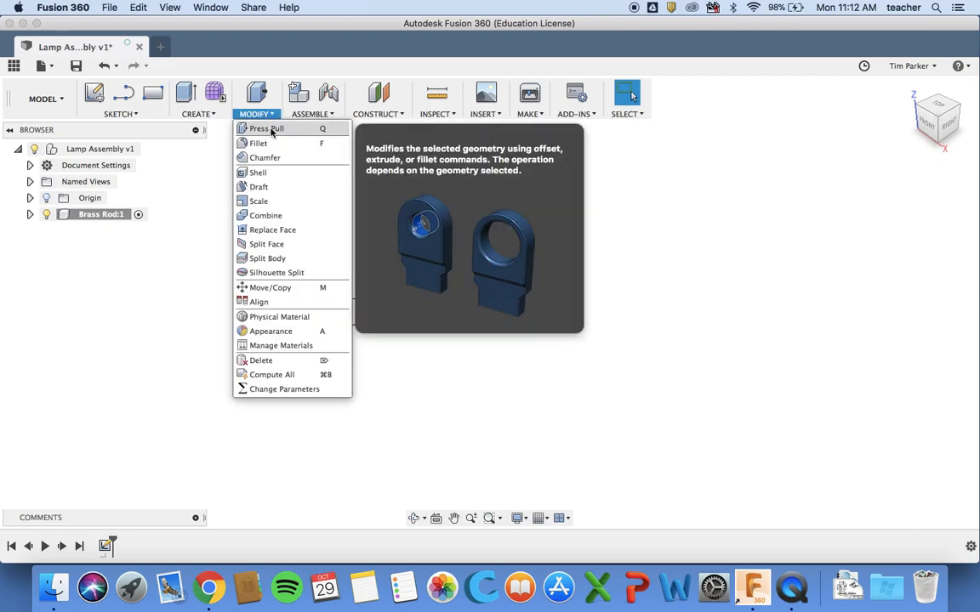
pyautogui.click(258, 130)
pyautogui.click(363, 313)
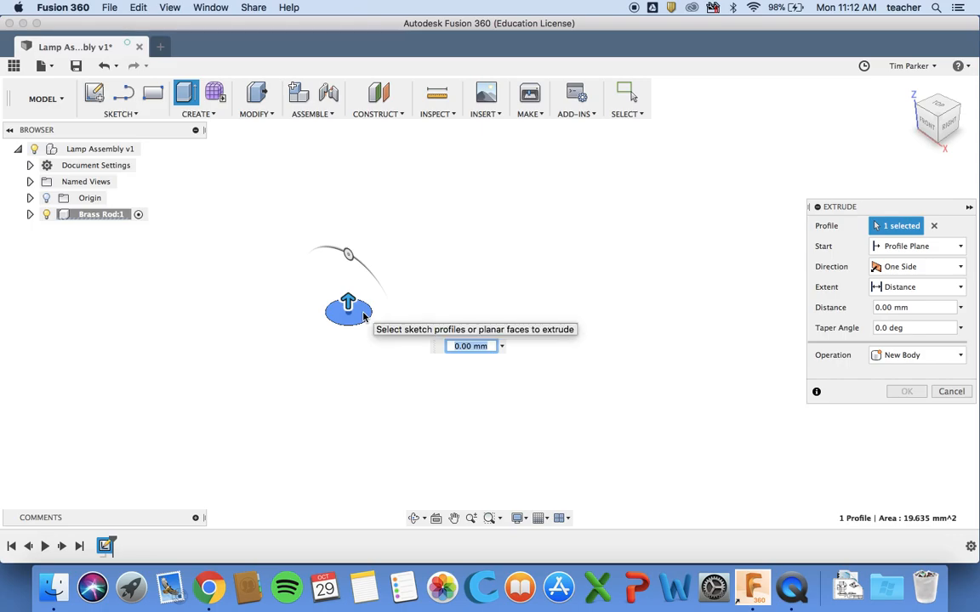
pyautogui.hotkey('ctrl', 'Right')
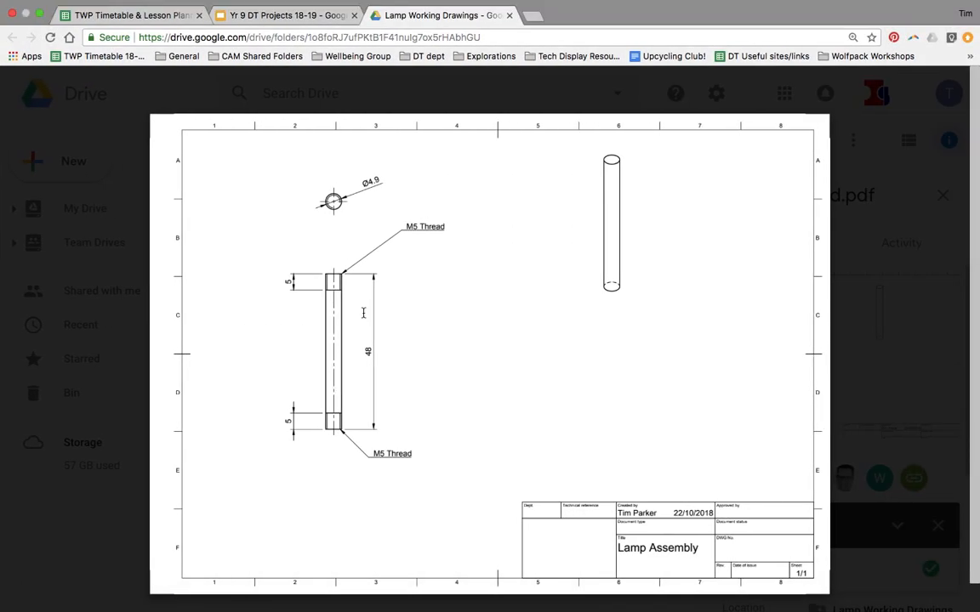
pyautogui.hotkey('ctrl', 'Left')
pyautogui.write('48')
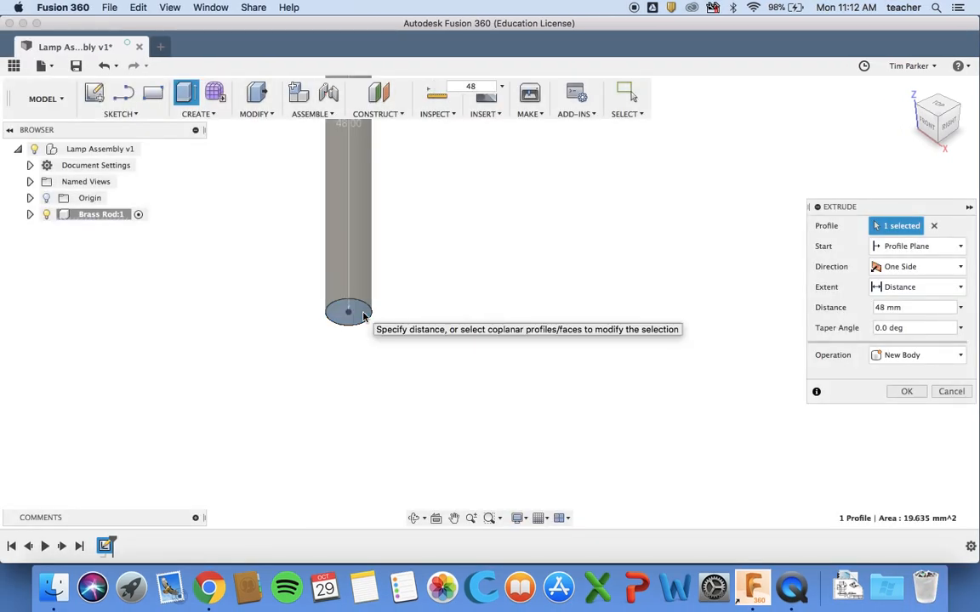
pyautogui.scroll(-5, 363, 316)
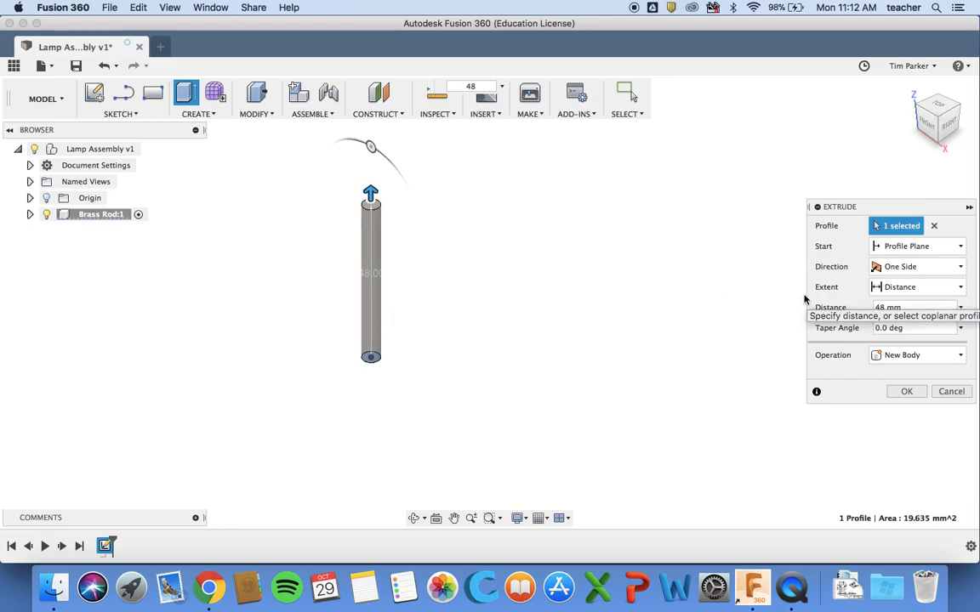
pyautogui.click(938, 269)
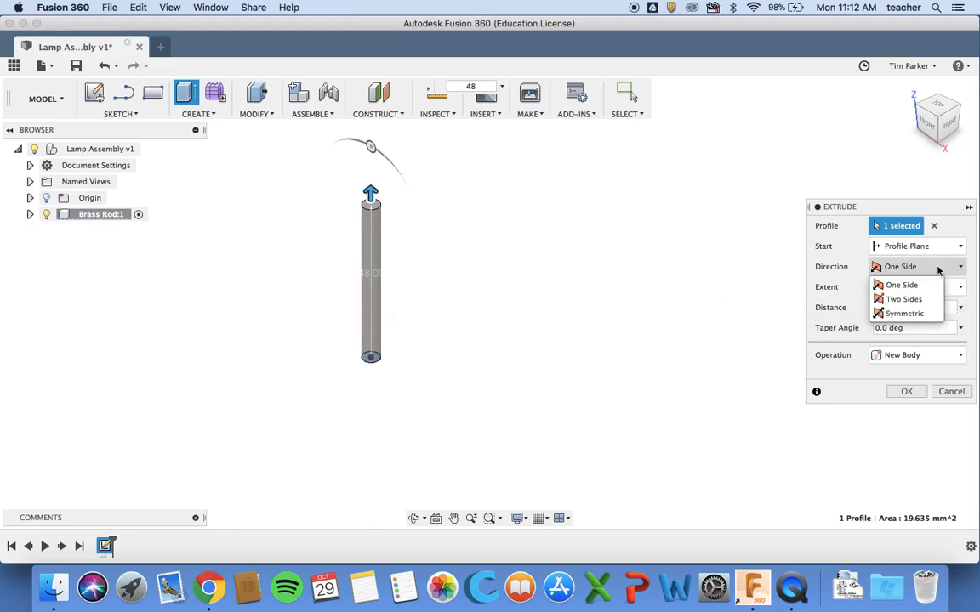
pyautogui.click(901, 298)
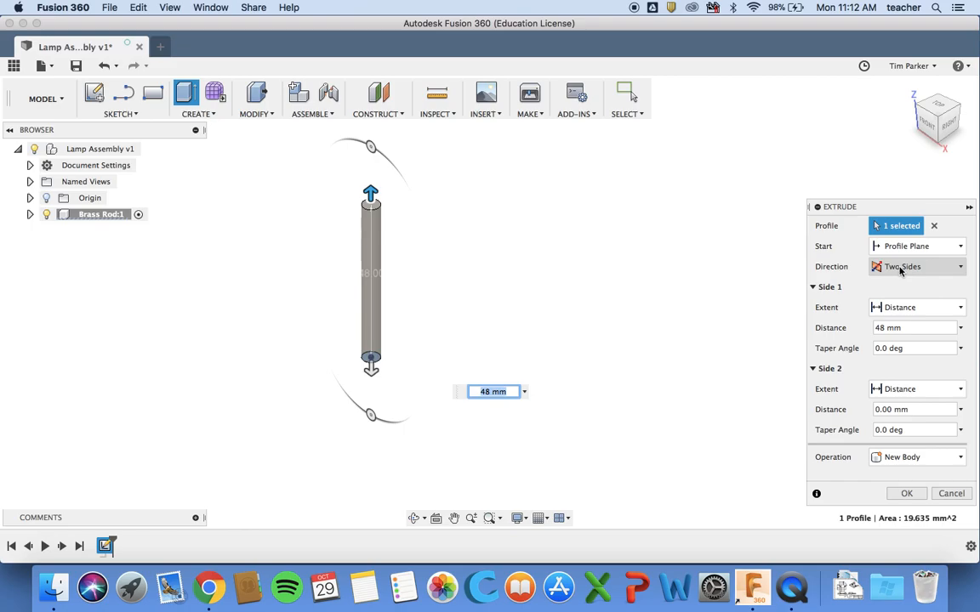
pyautogui.click(900, 270)
pyautogui.click(900, 283)
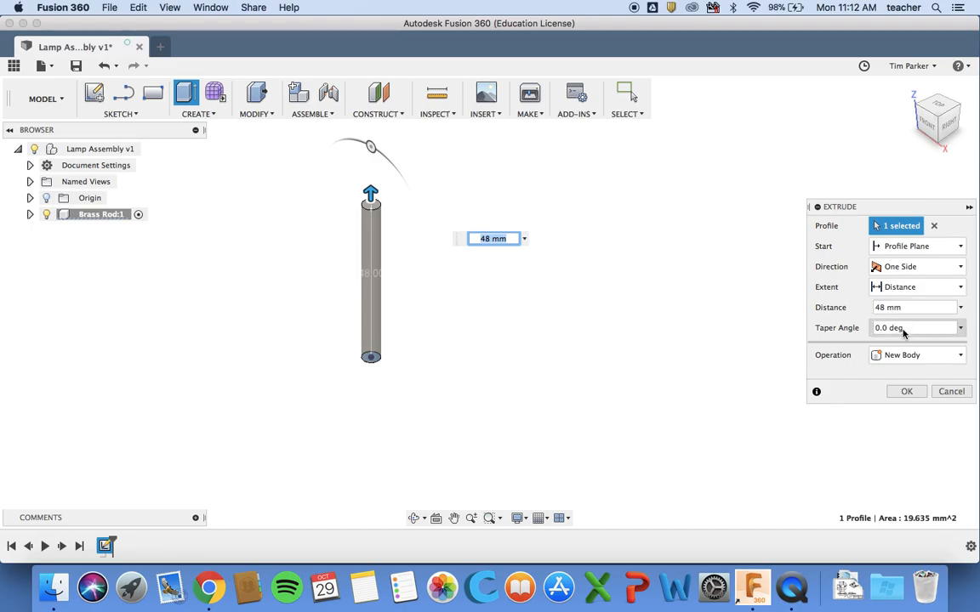
pyautogui.click(907, 392)
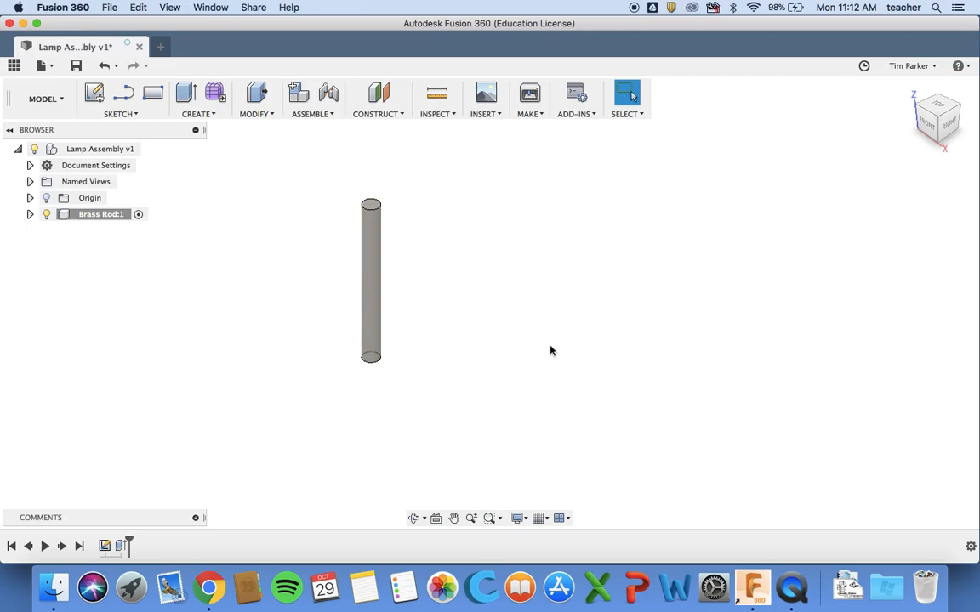
# Step: Check the thread lengths on the rod's working drawing and add a 5 mm long M5x0.8 cosmetic thread at the rod's upper end
pyautogui.hotkey('ctrl', 'Right')
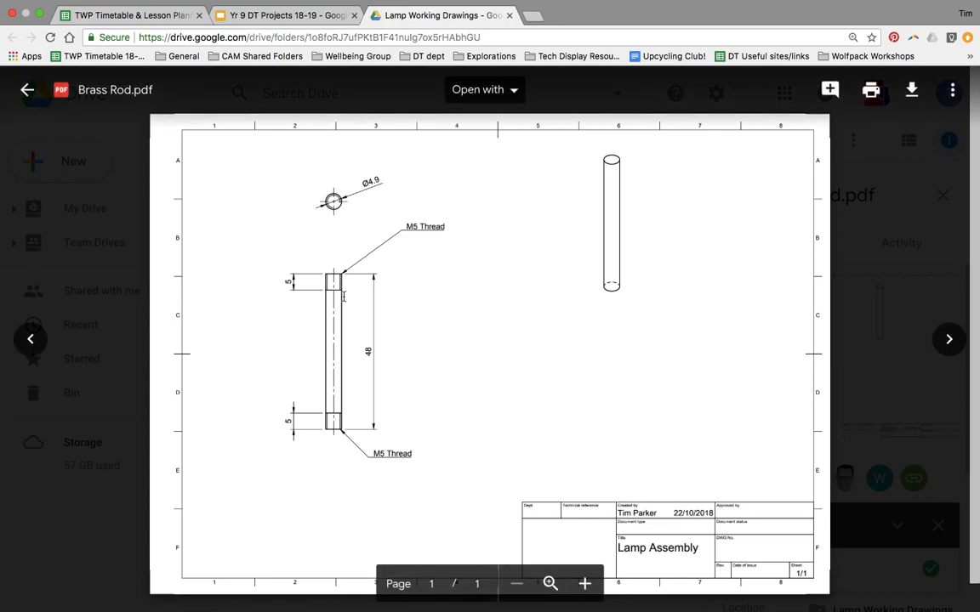
pyautogui.hotkey('ctrl', 'Left')
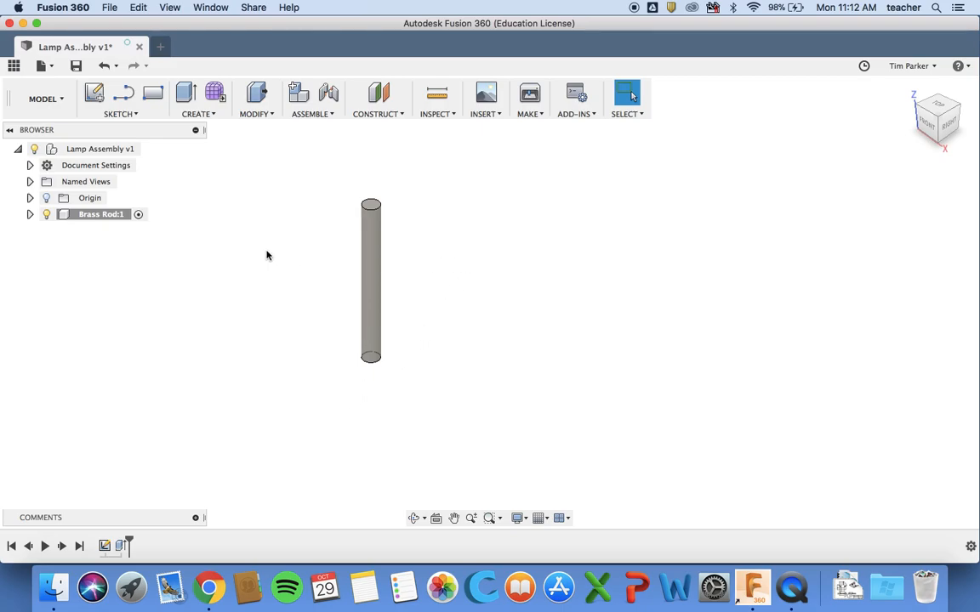
pyautogui.click(214, 116)
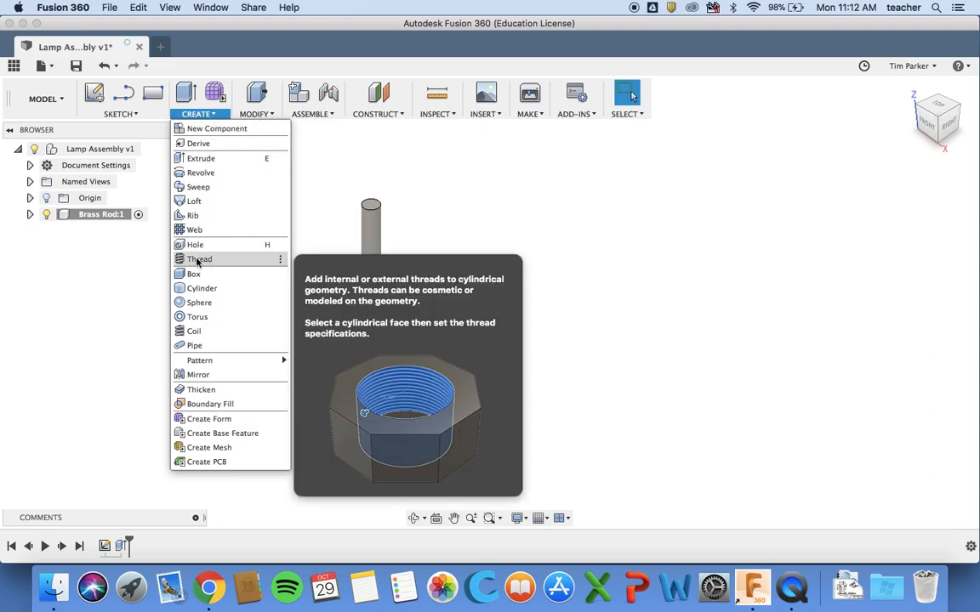
pyautogui.click(199, 261)
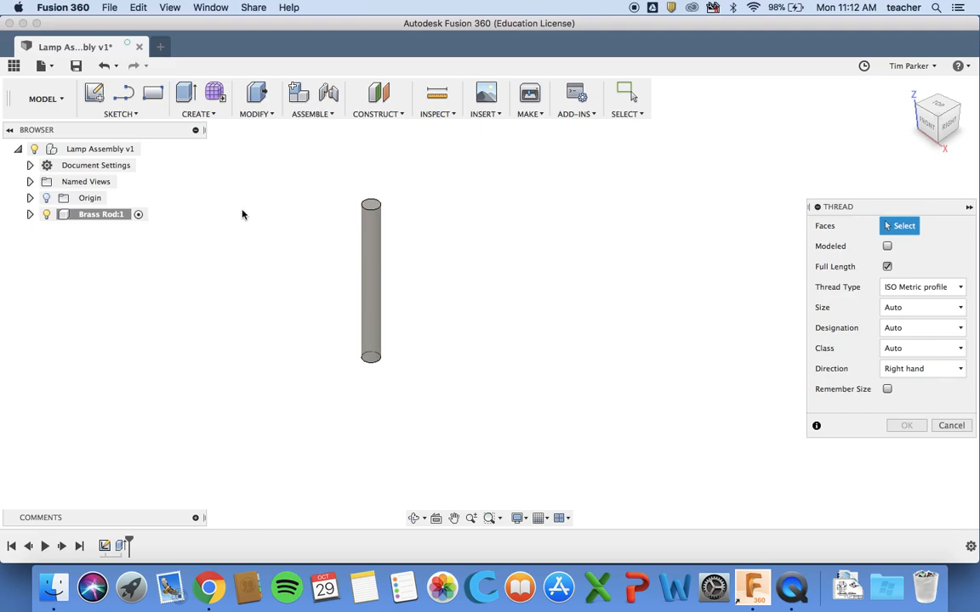
pyautogui.click(373, 219)
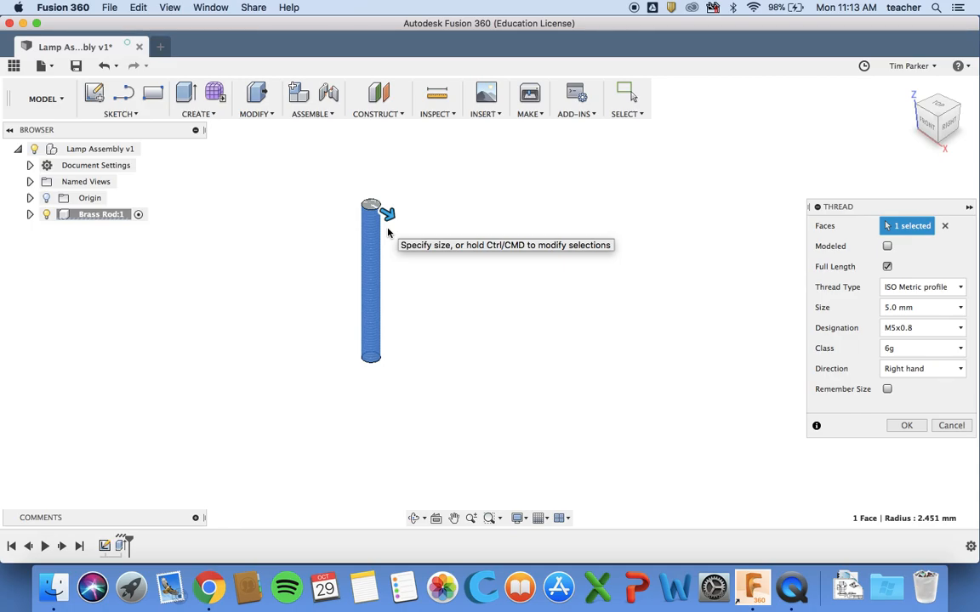
pyautogui.click(888, 267)
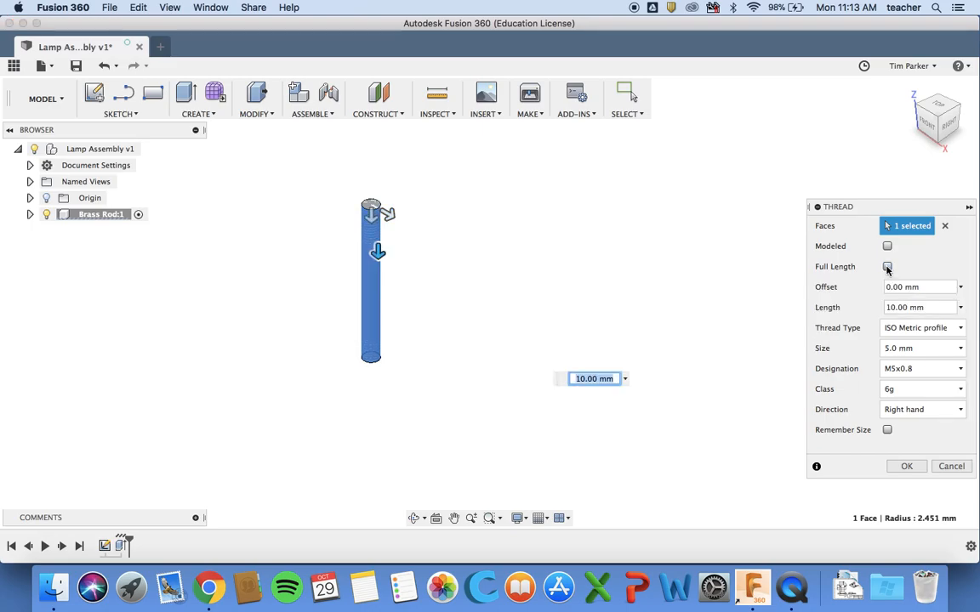
pyautogui.scroll(3, 425, 236)
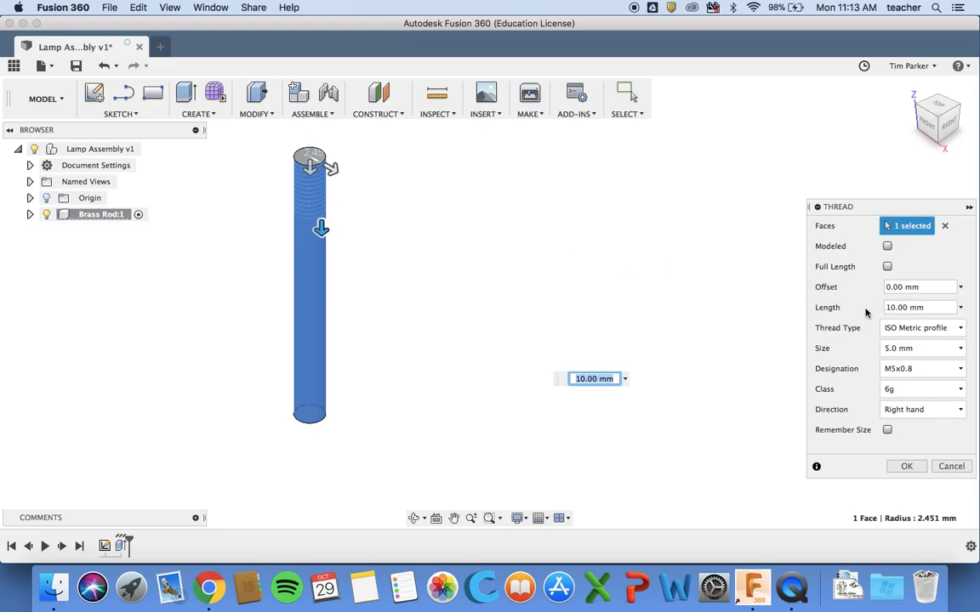
pyautogui.click(895, 310)
pyautogui.press('BackSpace')
pyautogui.press('BackSpace')
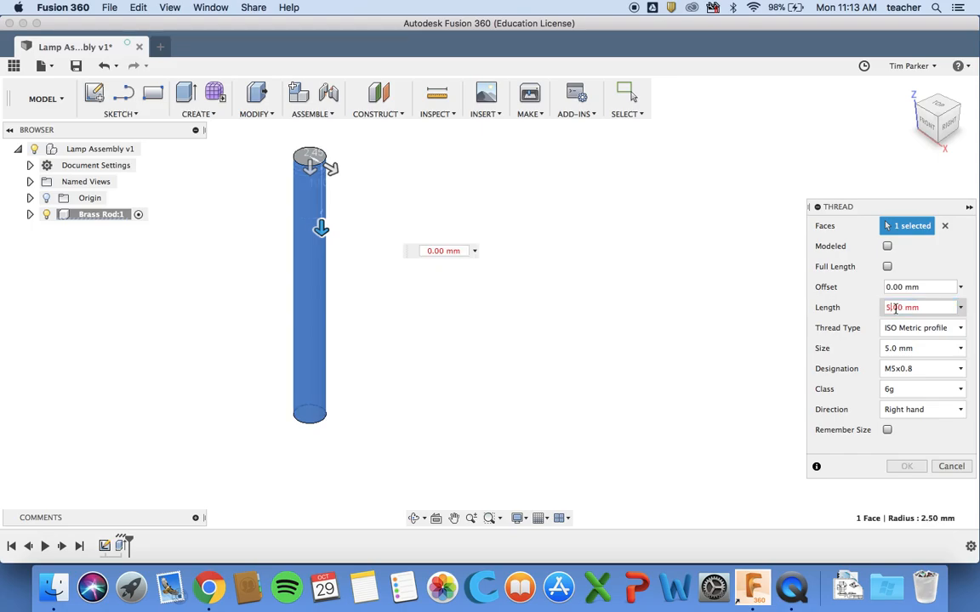
pyautogui.write('5')
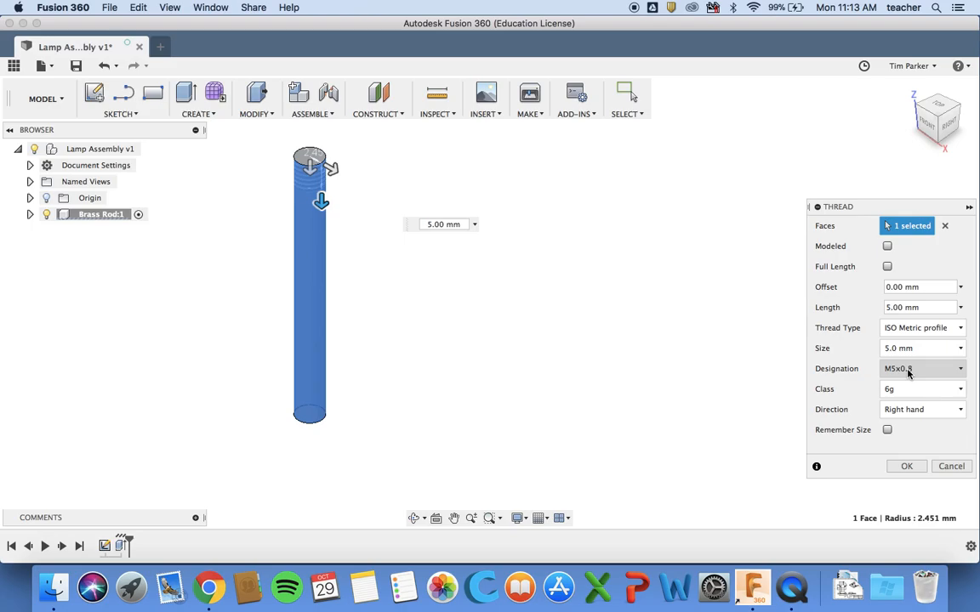
pyautogui.click(907, 466)
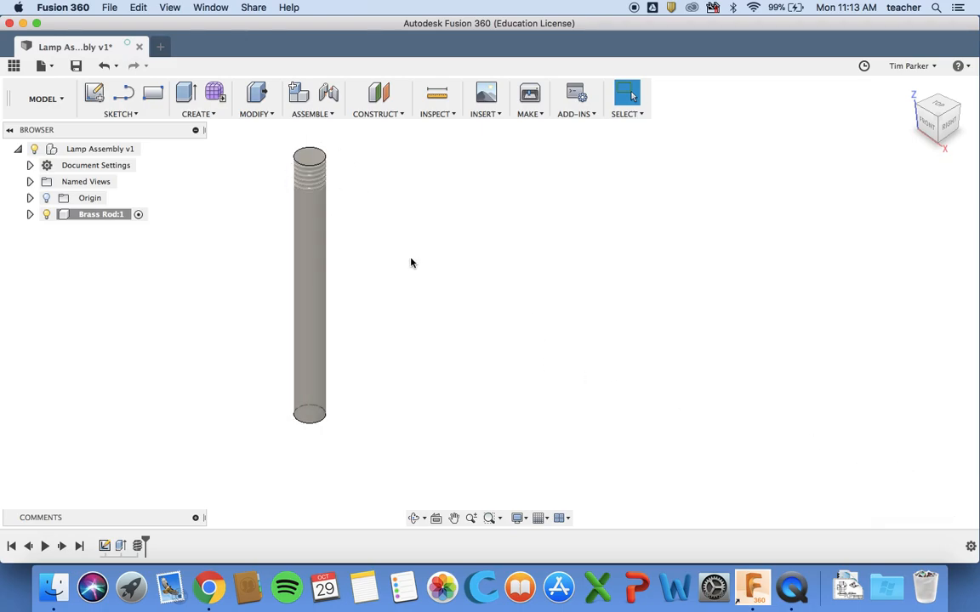
# Step: Add a matching M5x0.8 cosmetic thread at the rod's lower end, limited to 5 mm in length with zero offset
pyautogui.click(204, 114)
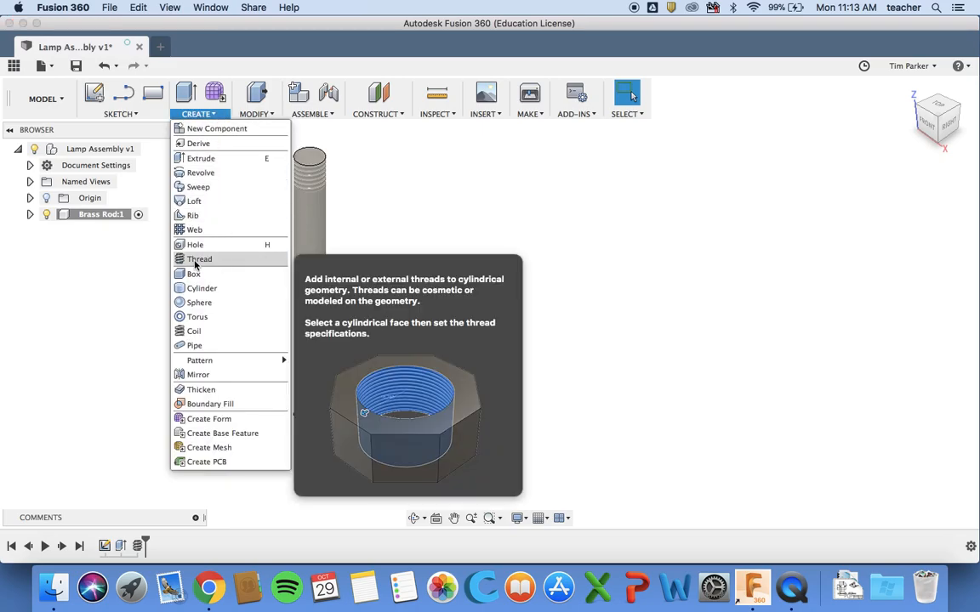
pyautogui.click(198, 259)
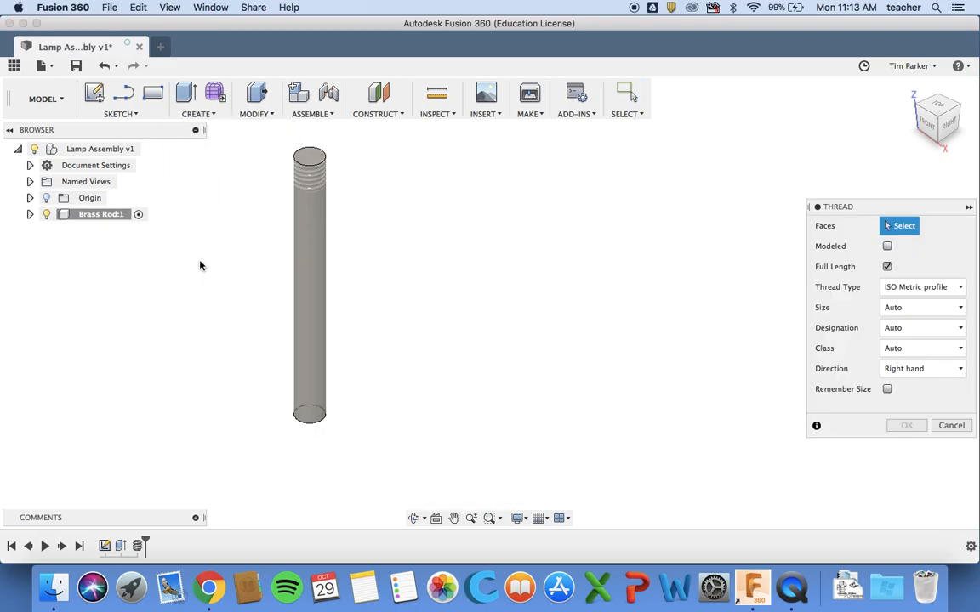
pyautogui.click(302, 409)
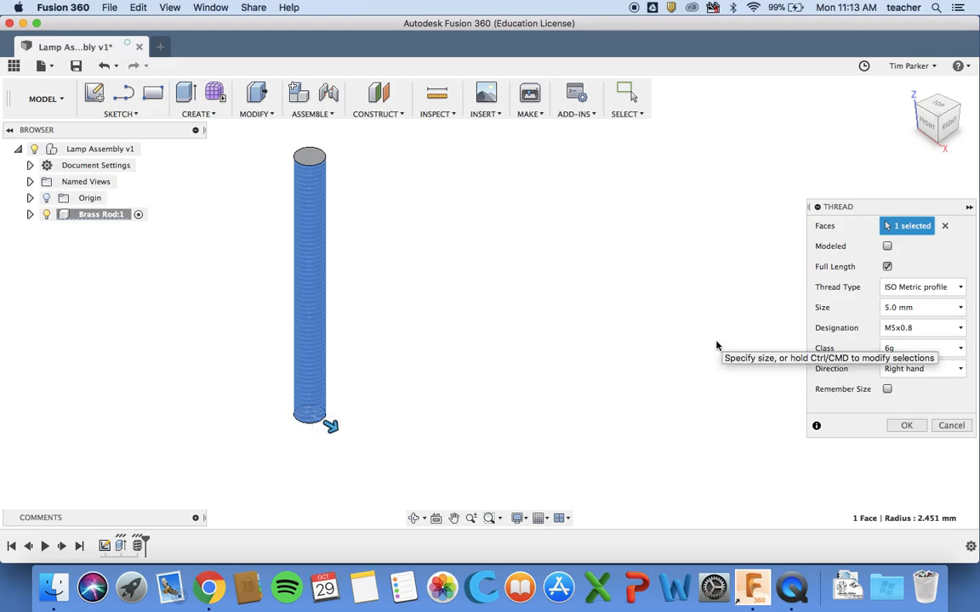
pyautogui.click(887, 267)
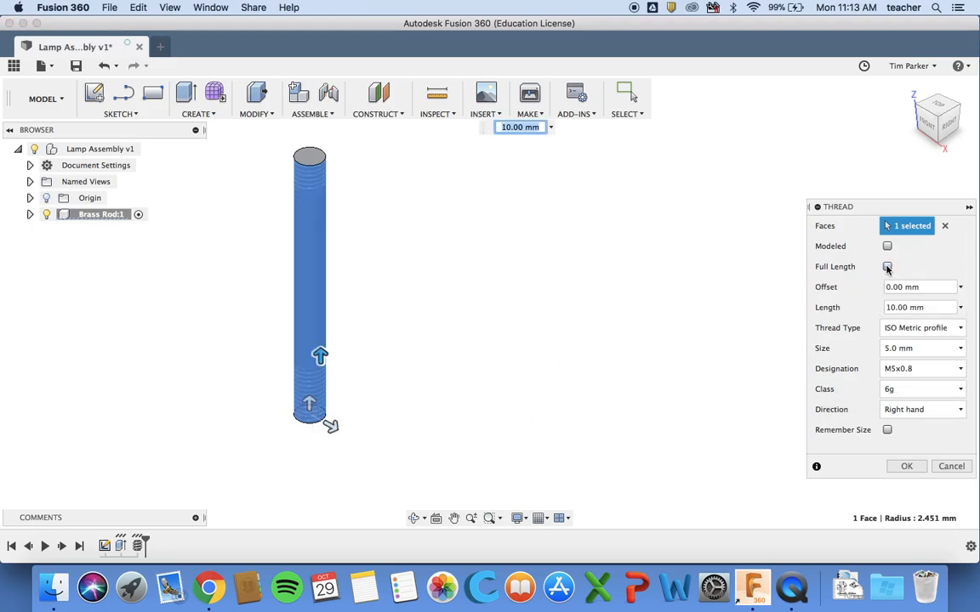
pyautogui.moveTo(896, 308); pyautogui.dragTo(880, 309)
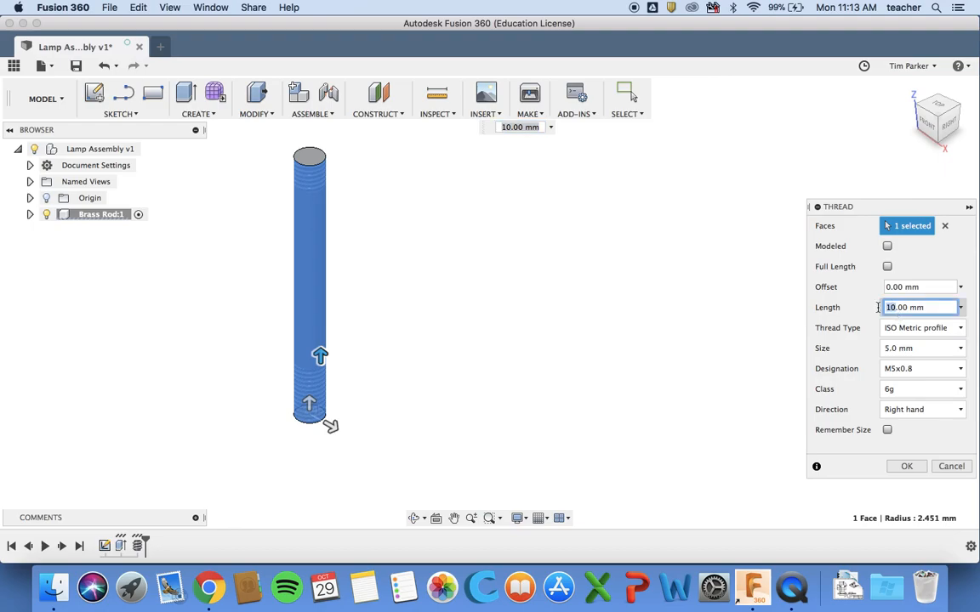
pyautogui.write('5')
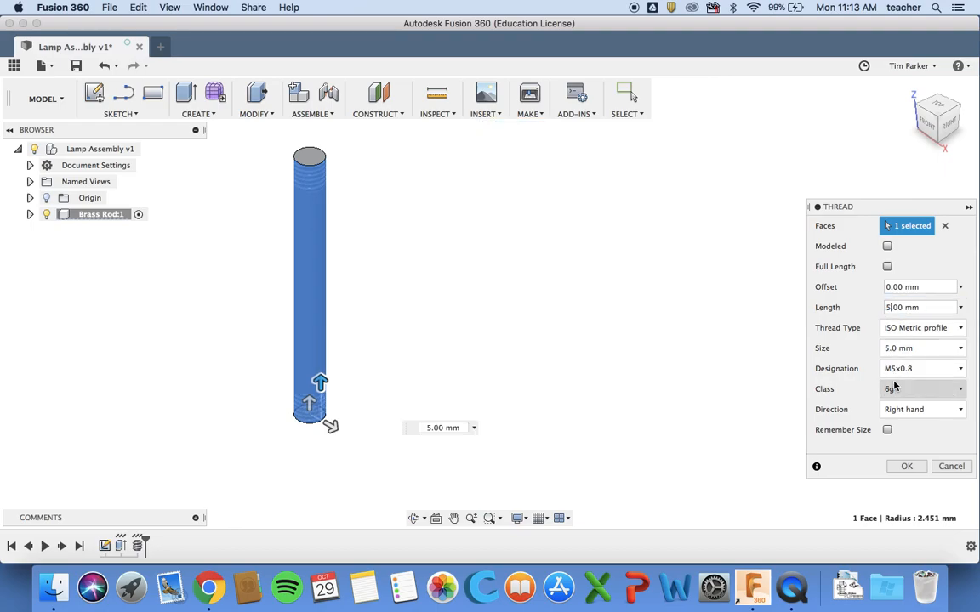
pyautogui.click(900, 468)
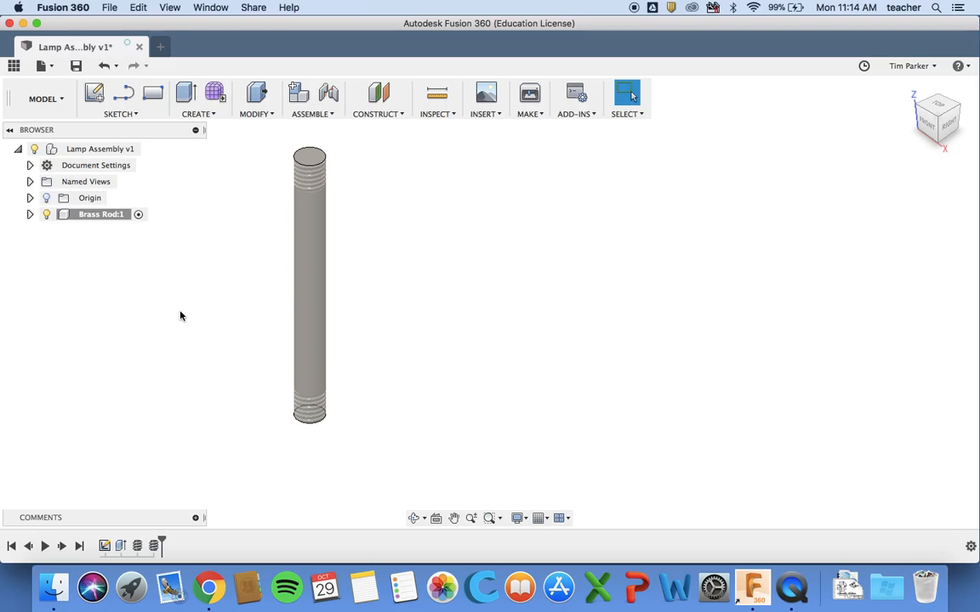
# Step: Assign the physical material Brass from the metals in the Fusion 360 Material Library to the Brass Rod component
pyautogui.rightClick(100, 215)
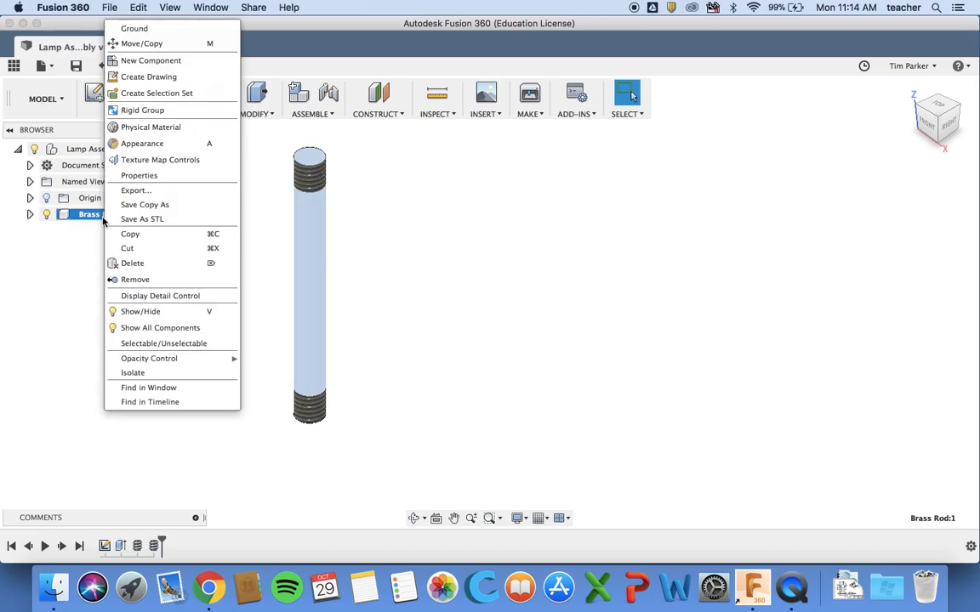
pyautogui.click(142, 129)
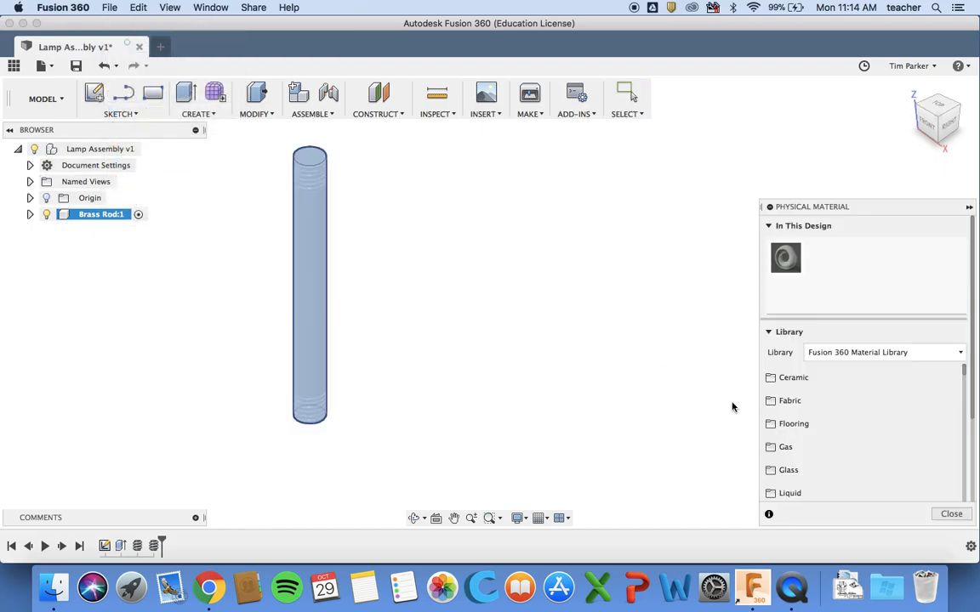
pyautogui.scroll(-5, 848, 428)
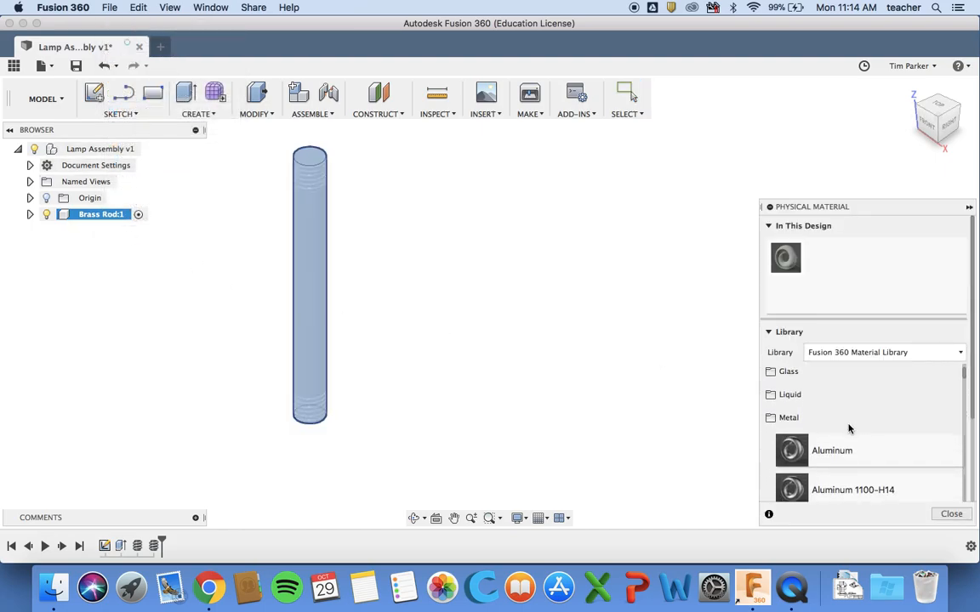
pyautogui.scroll(-10, 851, 426)
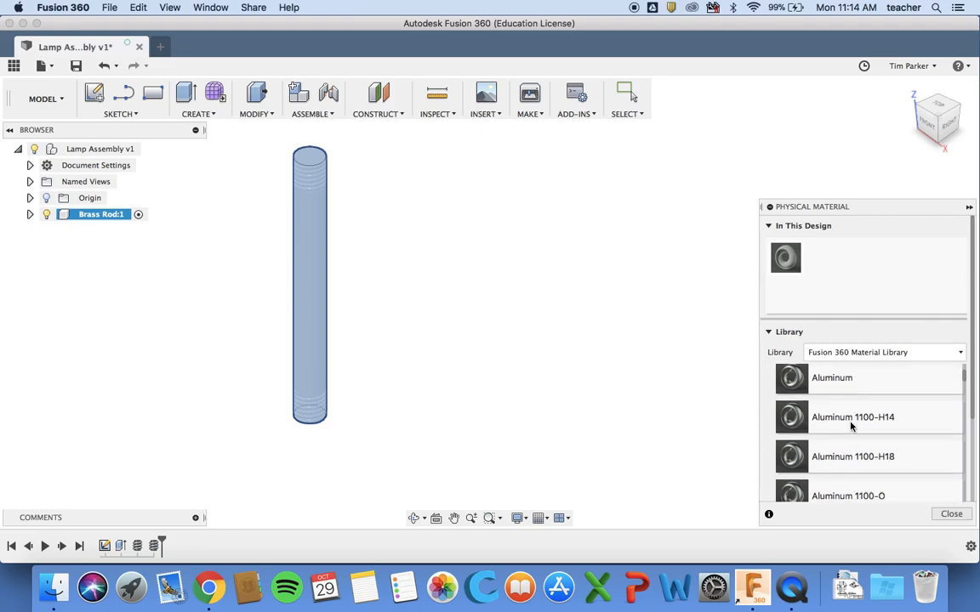
pyautogui.scroll(-10, 851, 426)
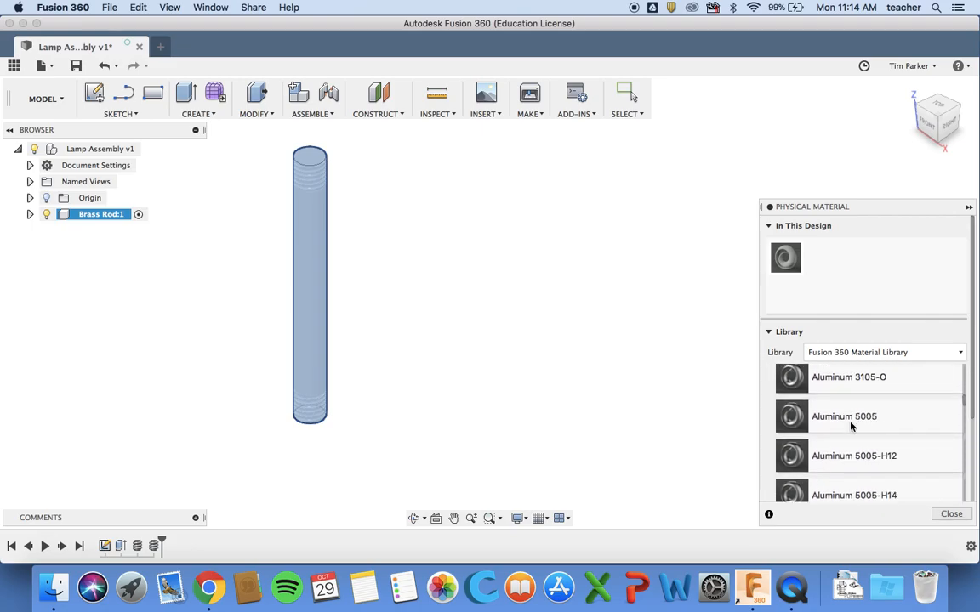
pyautogui.scroll(-10, 851, 427)
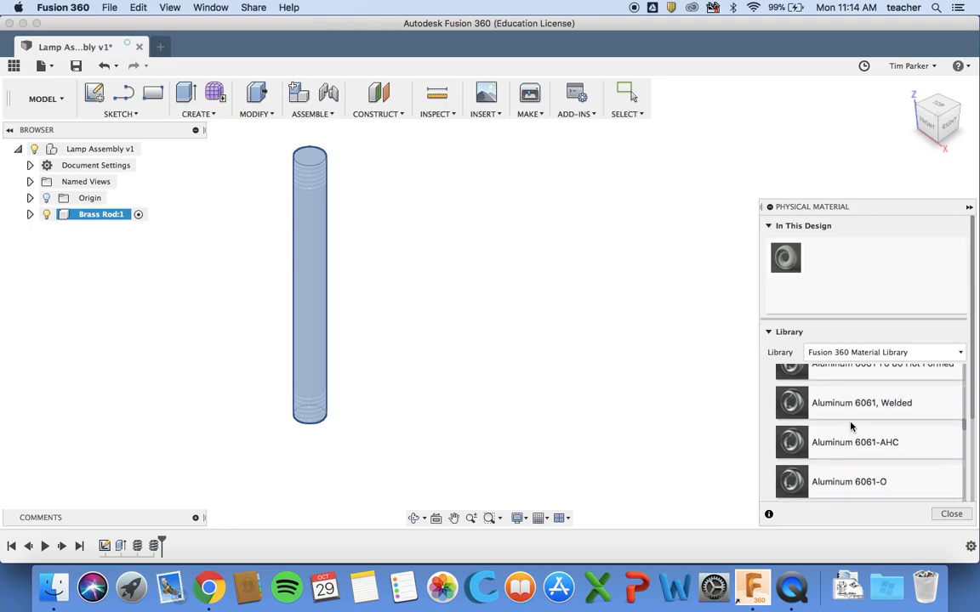
pyautogui.scroll(-1, 850, 427)
pyautogui.moveTo(816, 412); pyautogui.dragTo(313, 305)
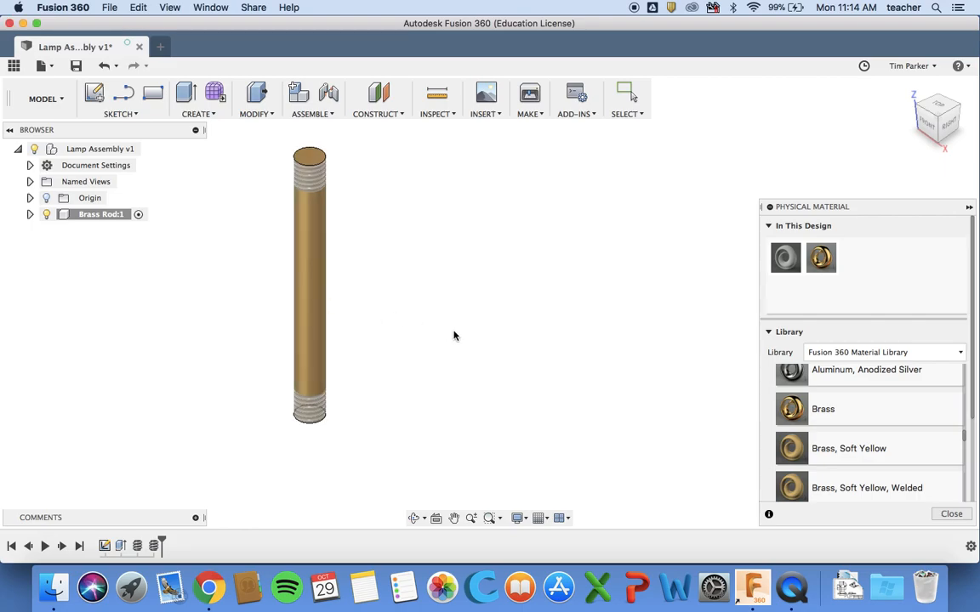
pyautogui.click(951, 514)
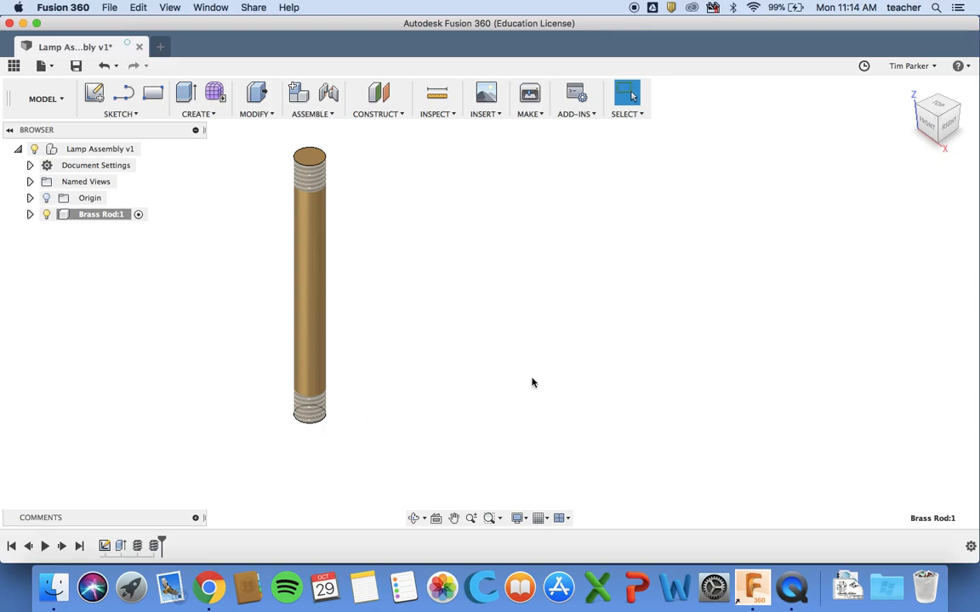
# Step: Save a new version of the Lamp Assembly design with the version description "User Saved"
pyautogui.scroll(-2, 532, 383)
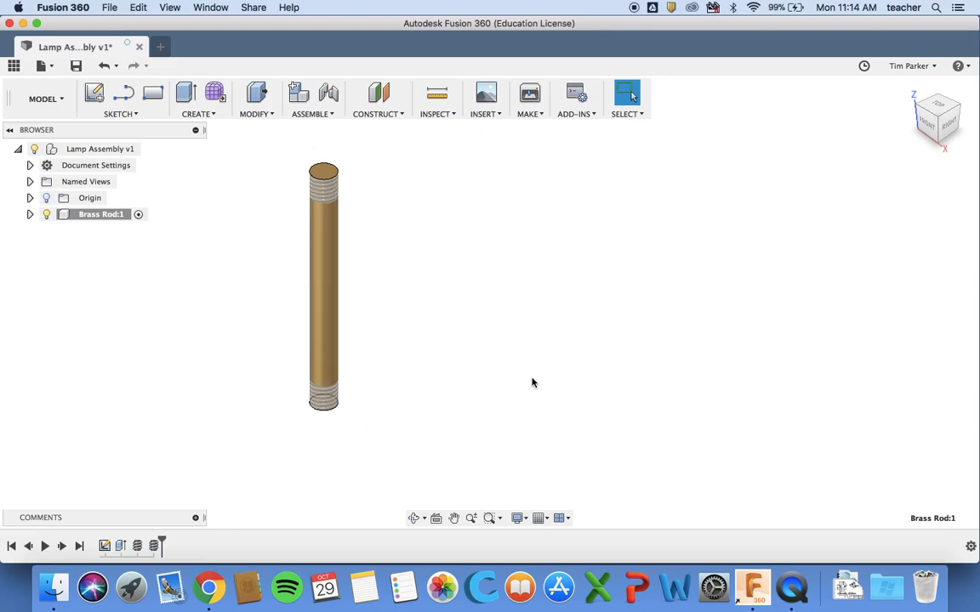
pyautogui.click(76, 67)
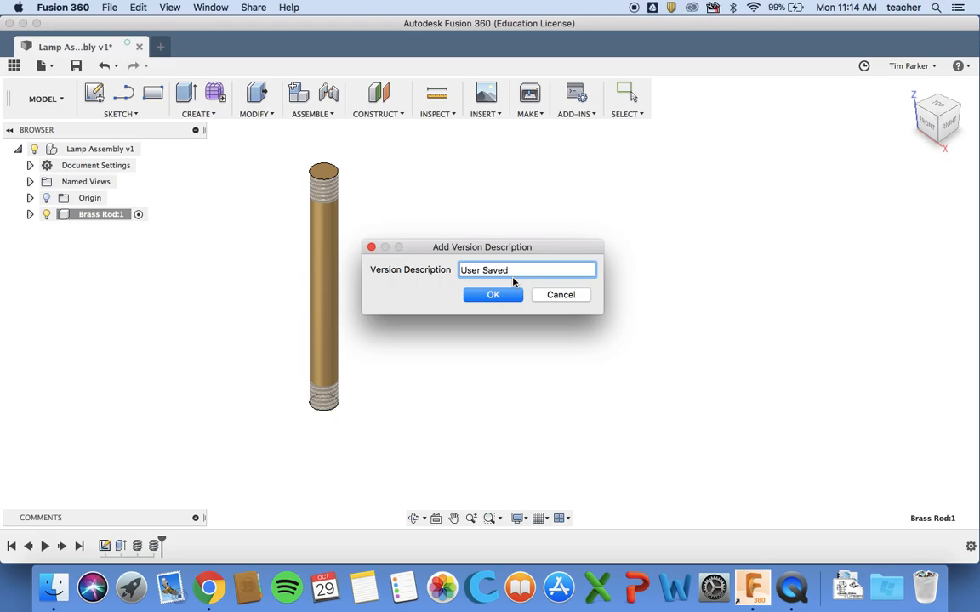
pyautogui.click(491, 299)
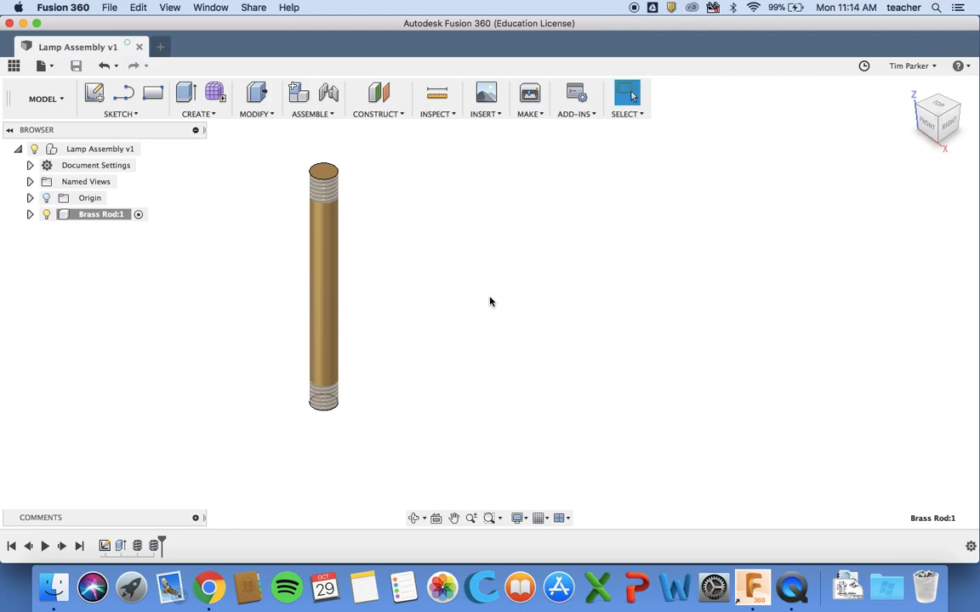